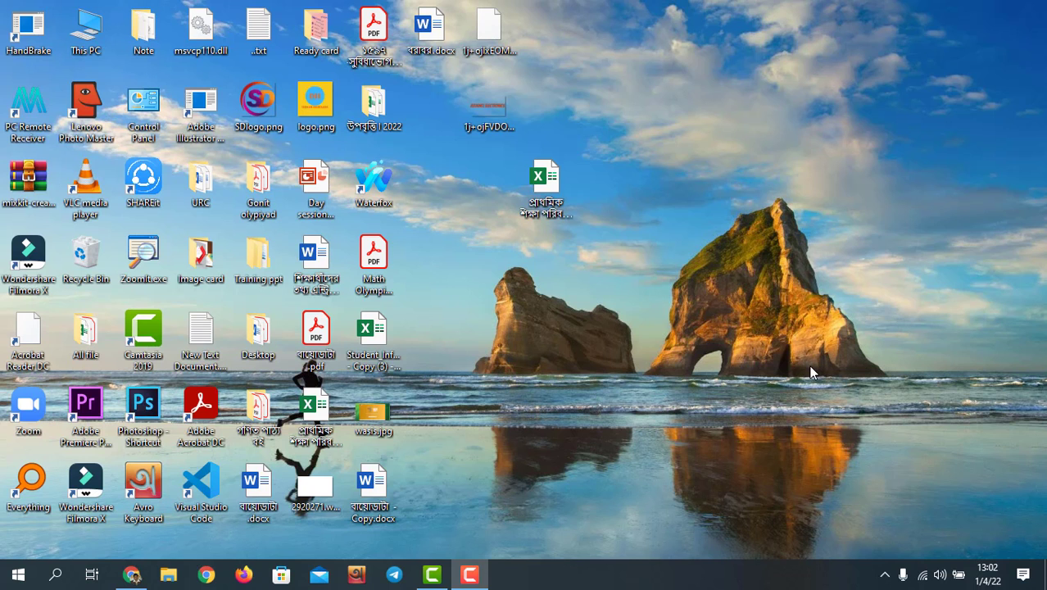
click(131, 575)
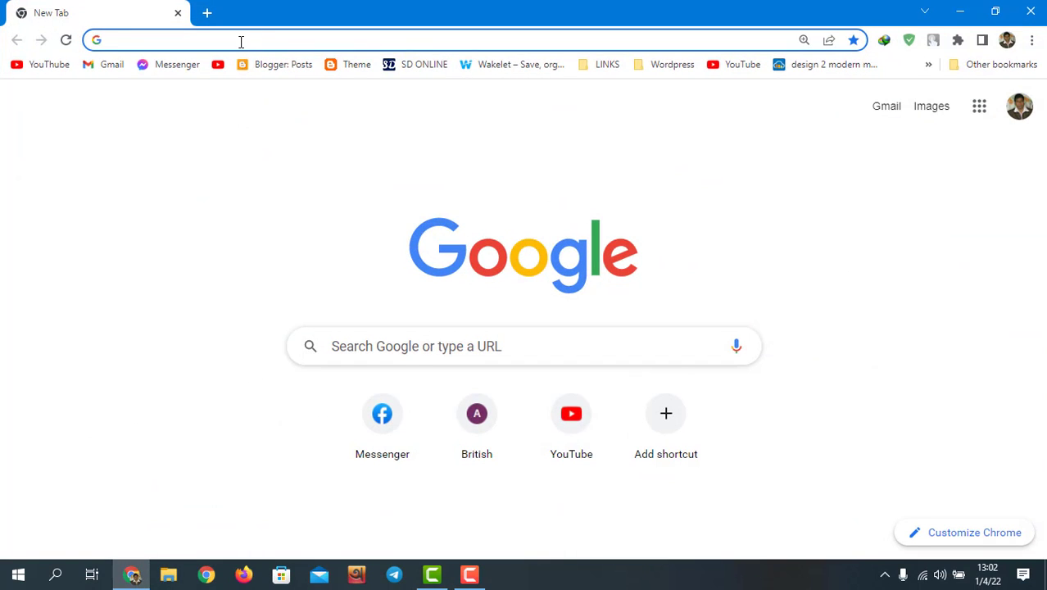
click(240, 41)
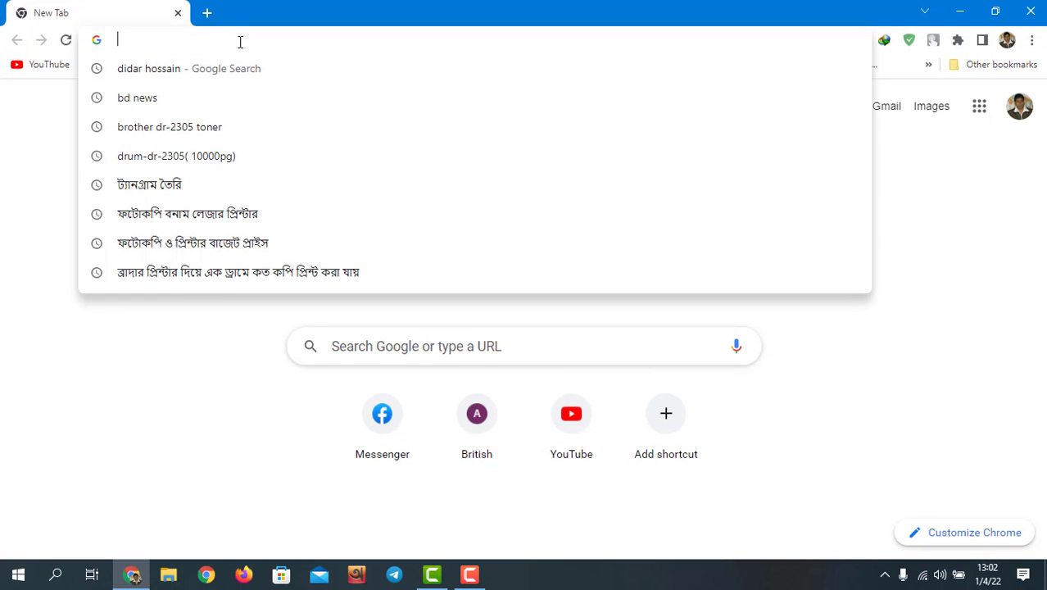
text(www)
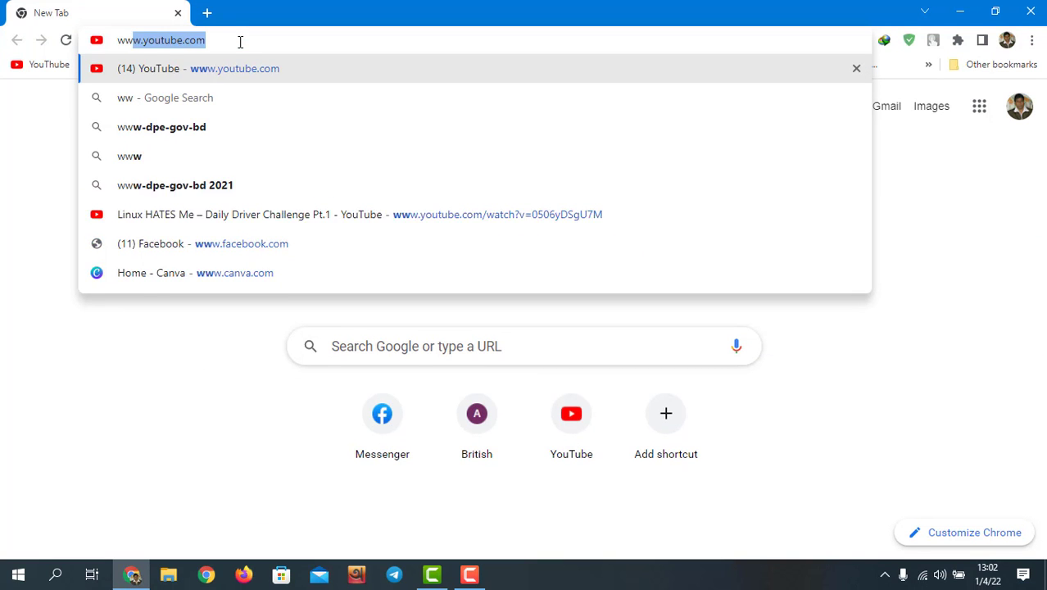
text(.d)
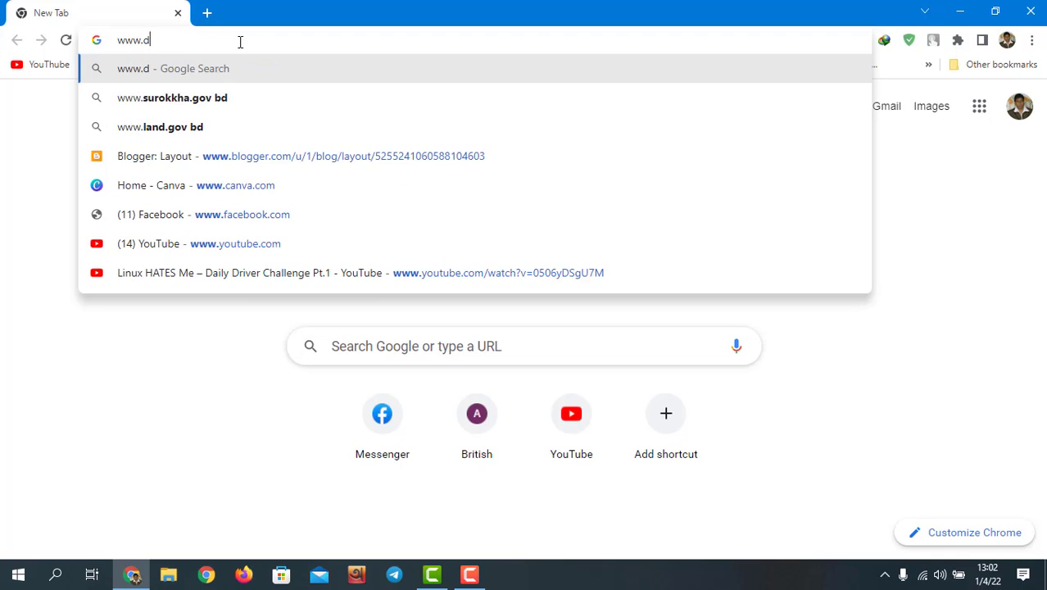
text(pe)
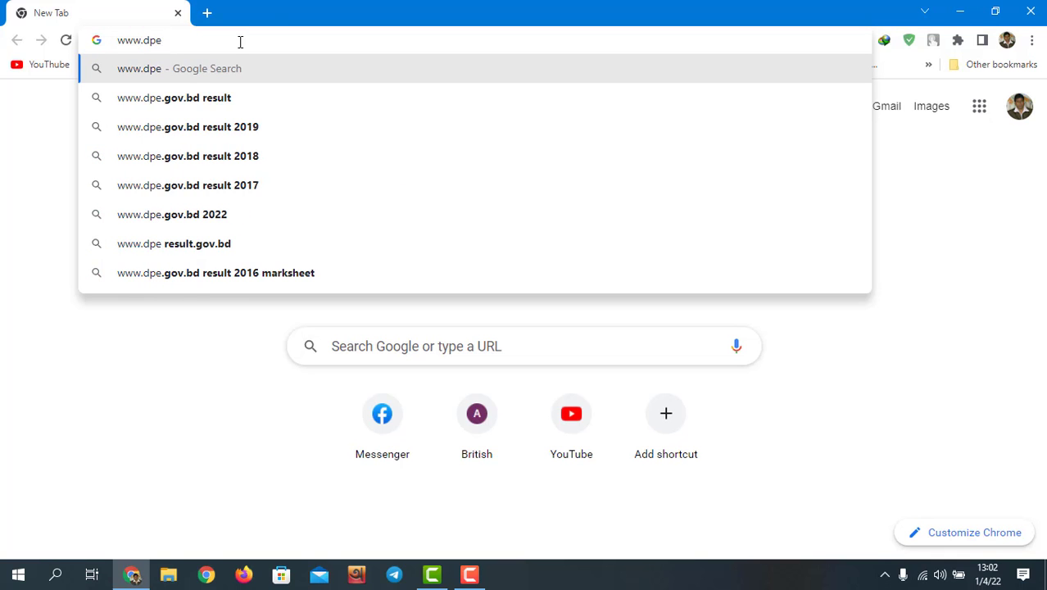
text(.gov)
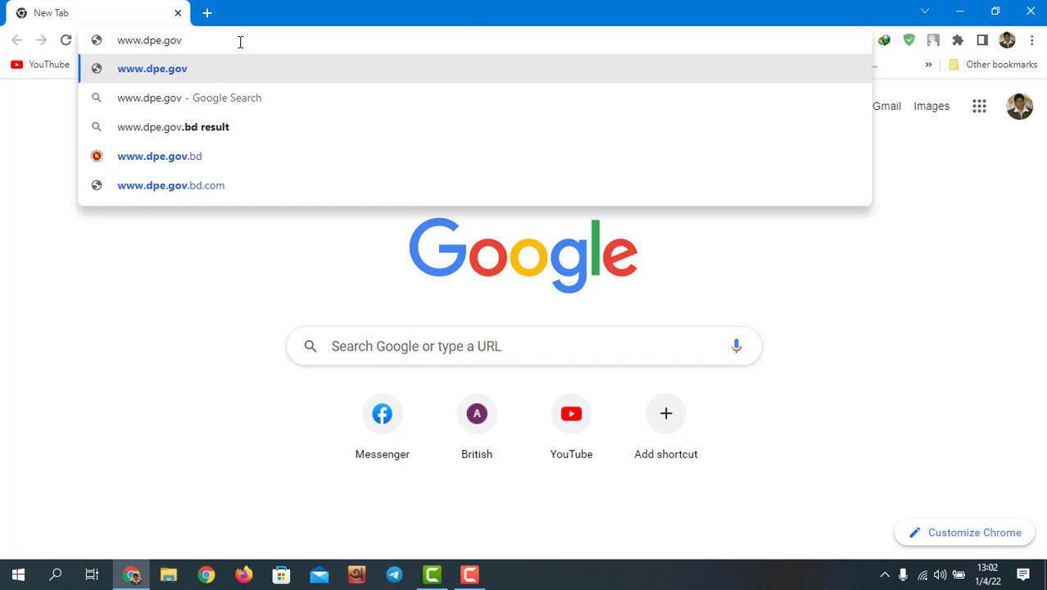
text(.b)
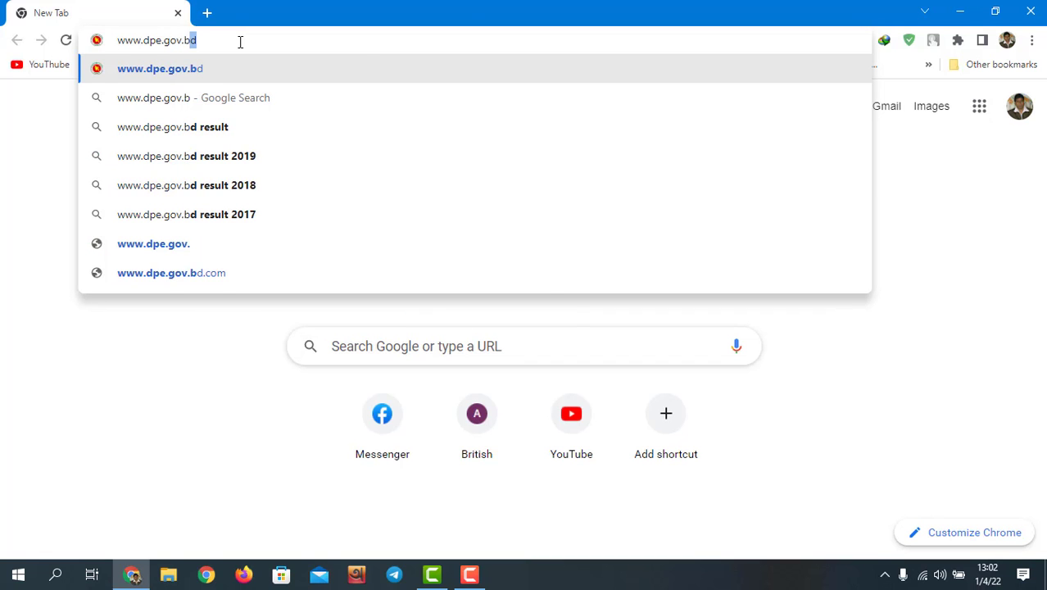
text(d)
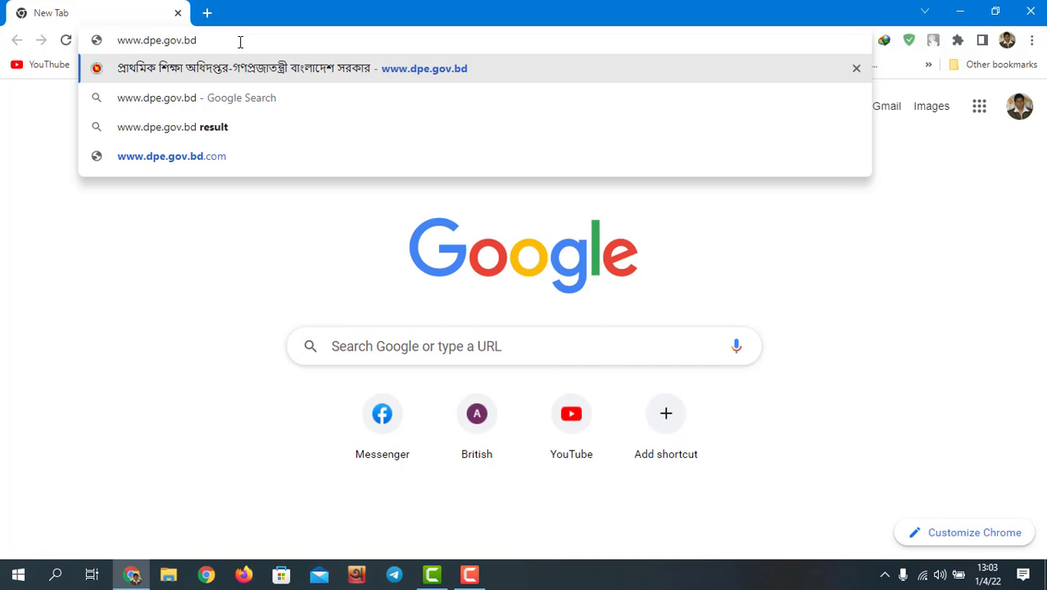
key(Return)
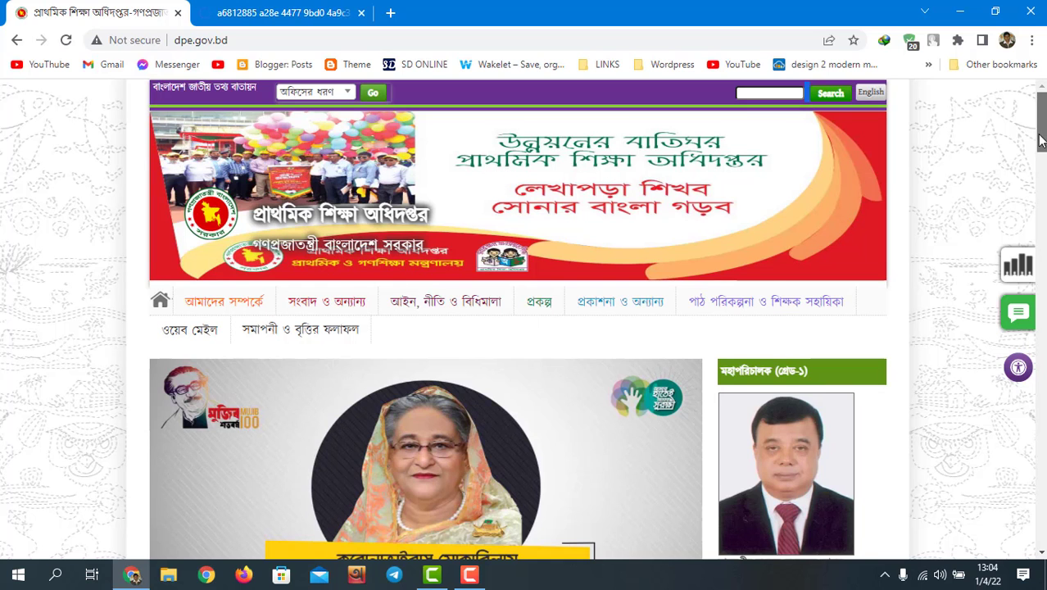
Step: Scroll down the DPE homepage and follow the sidebar's IPEMIS link to the sign-in page
drag(1040, 141, 1040, 207)
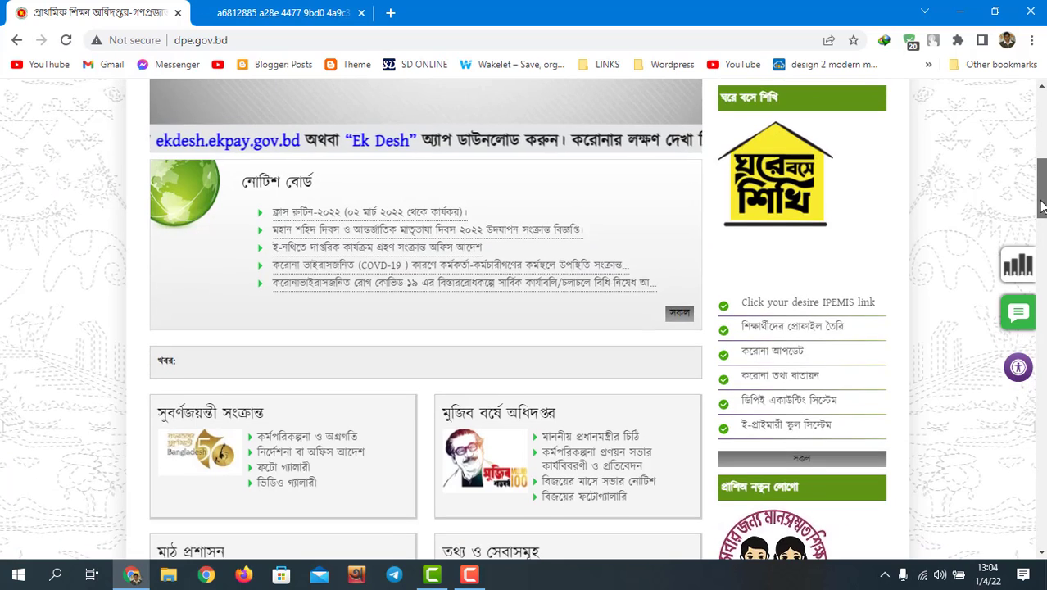
scroll(1040, 207, down, 2)
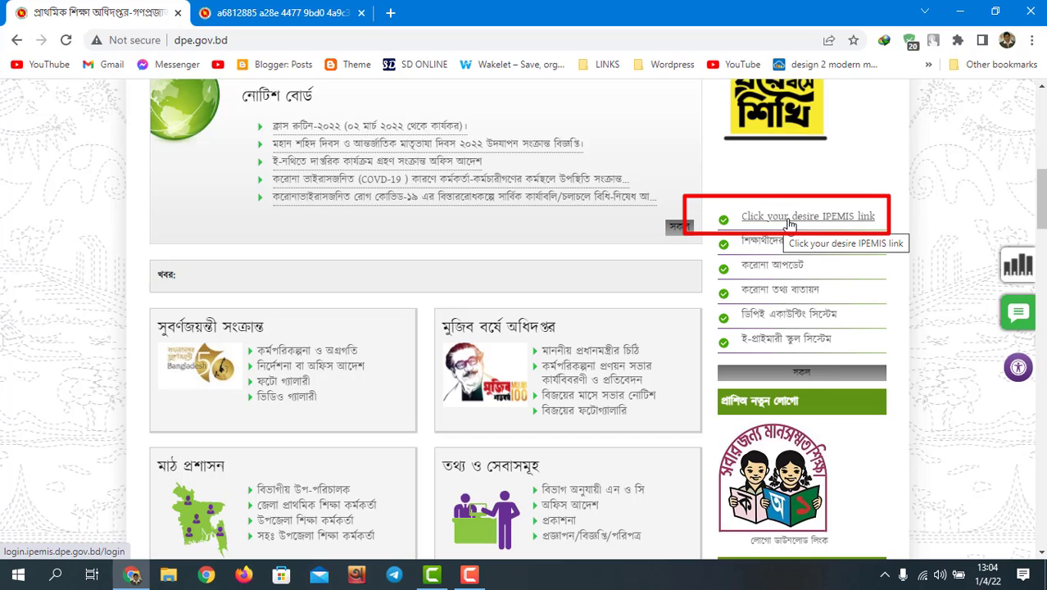
click(809, 218)
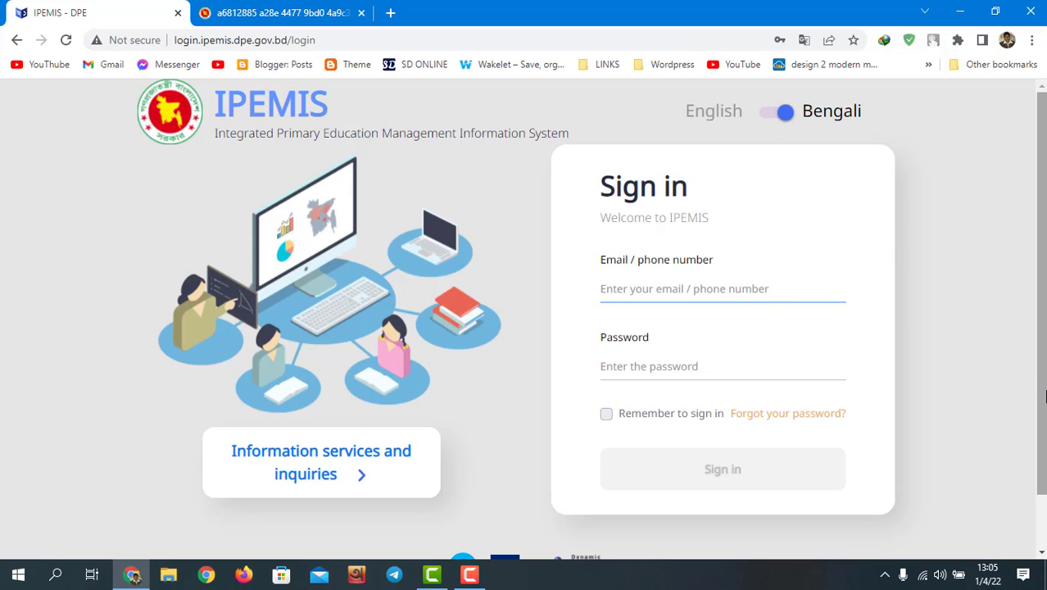
Step: Scroll the sign-in page and dismiss Chrome's saved-login suggestions under the email field
scroll(1046, 397, down, 1)
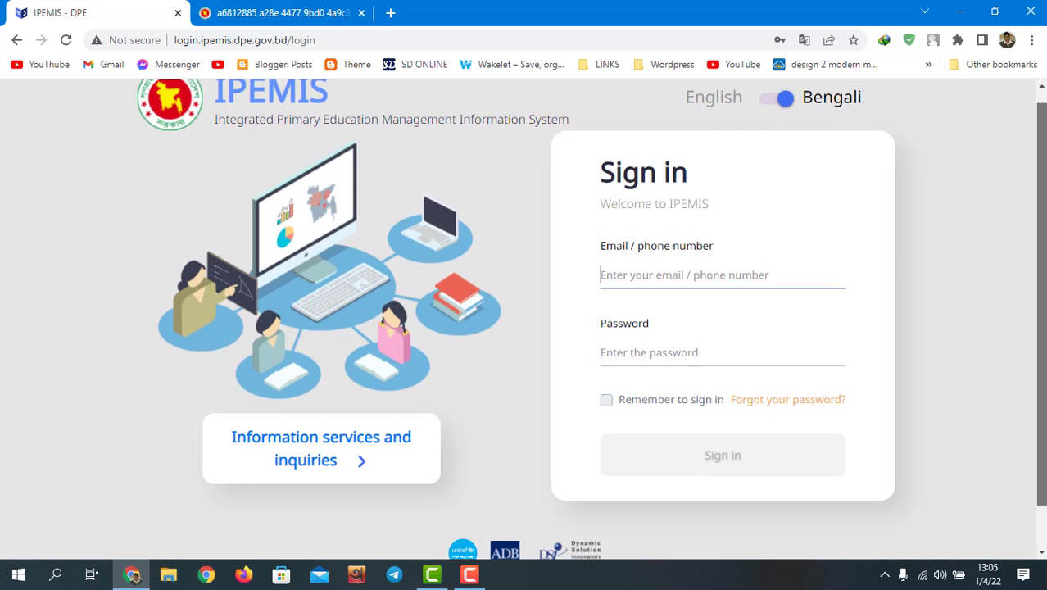
scroll(1045, 398, down, 1)
scroll(1046, 397, up, 2)
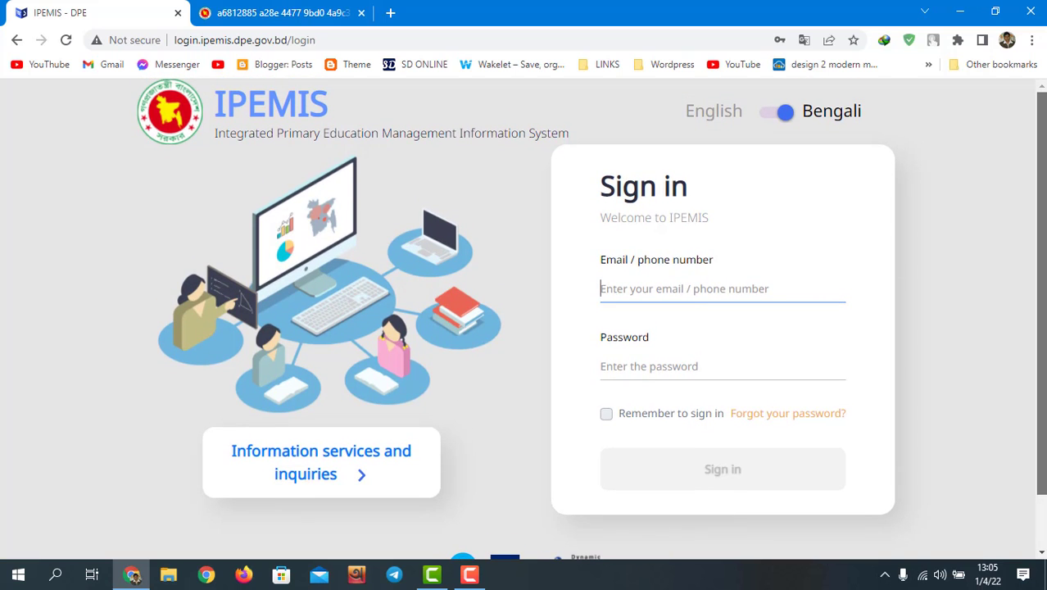
scroll(1045, 397, down, 1)
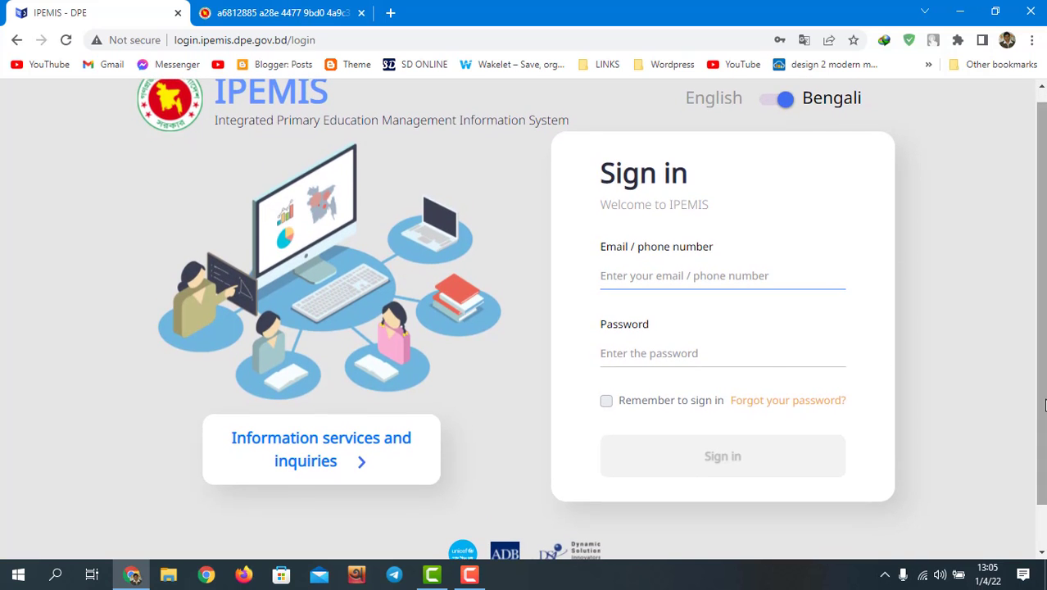
click(644, 276)
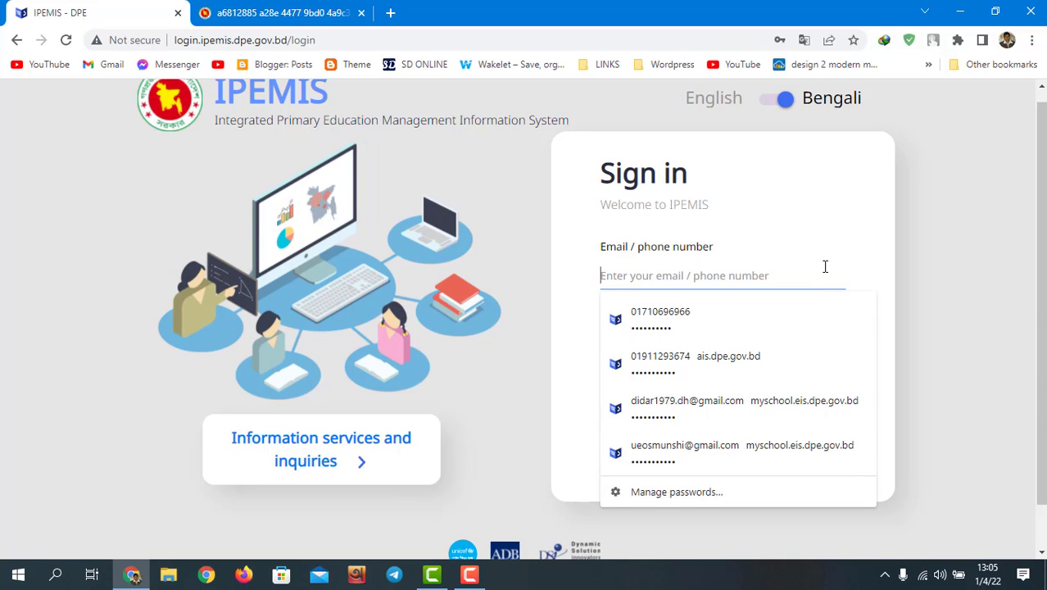
click(997, 277)
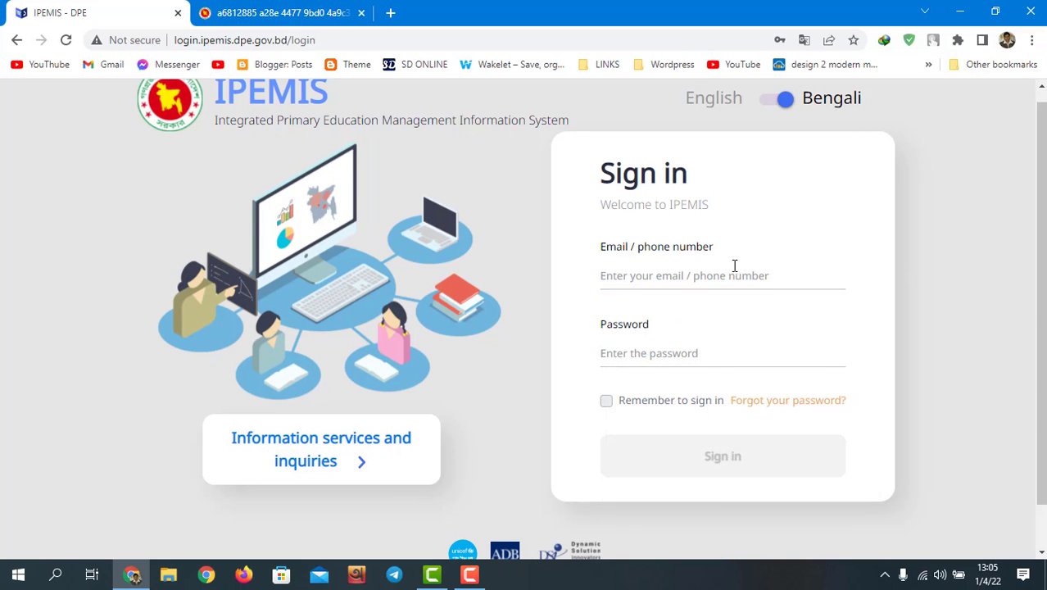
click(647, 279)
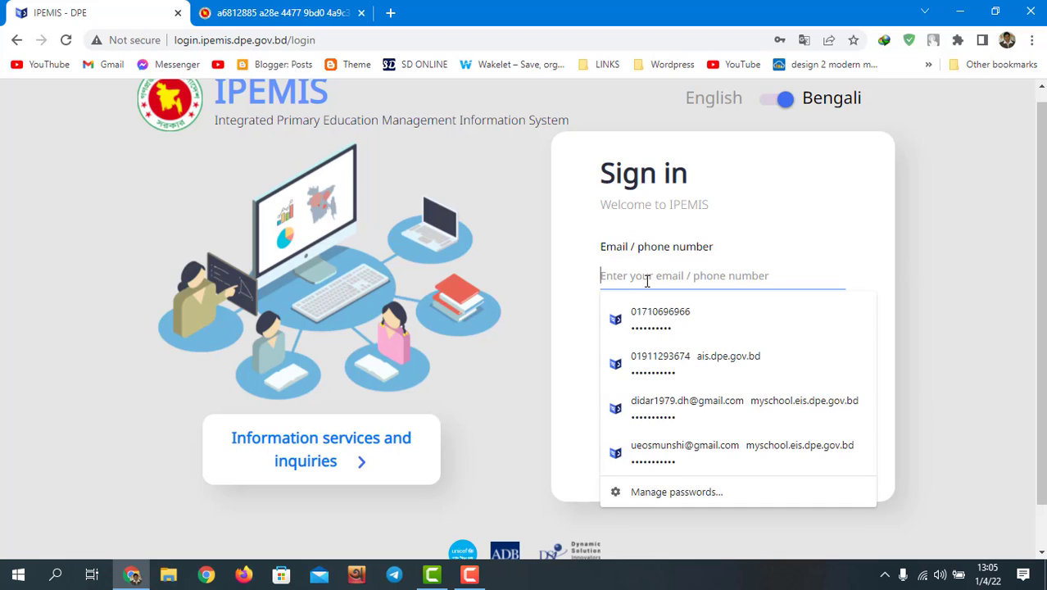
click(952, 257)
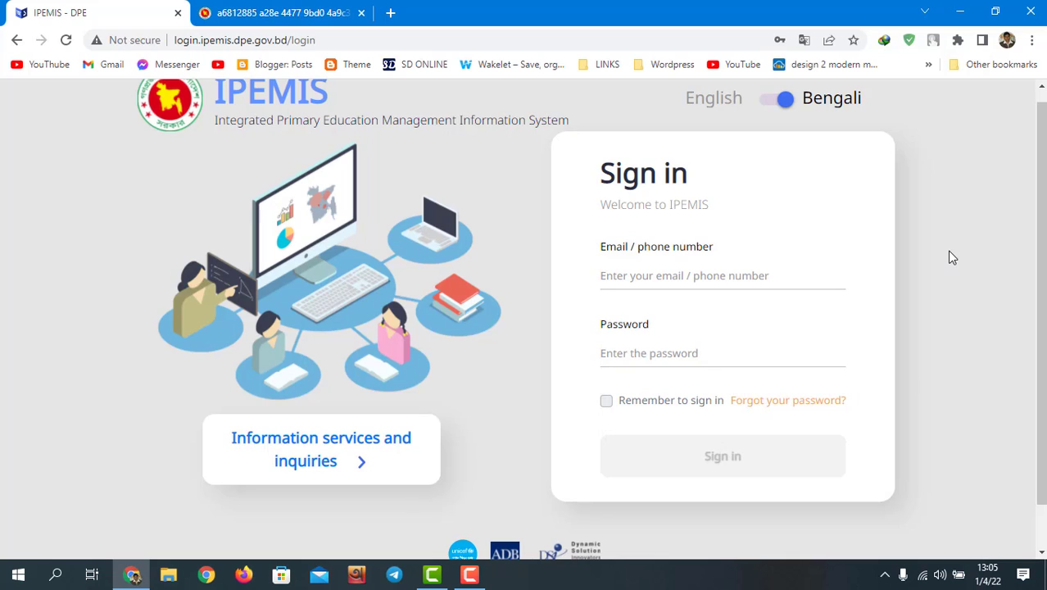
Step: Sign in with the head teacher's phone number and password, checking the revealed password first
click(696, 267)
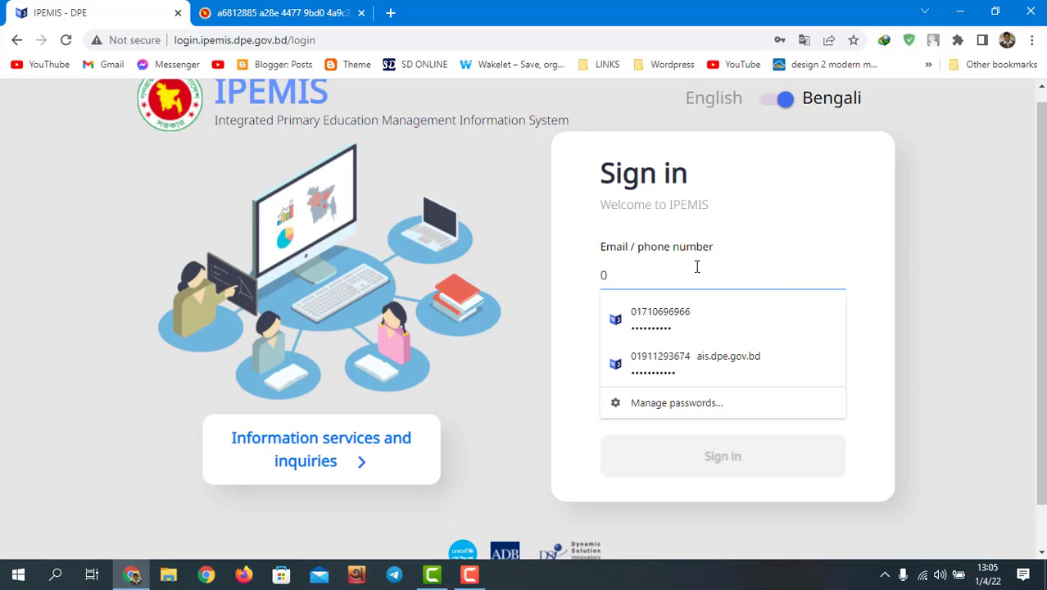
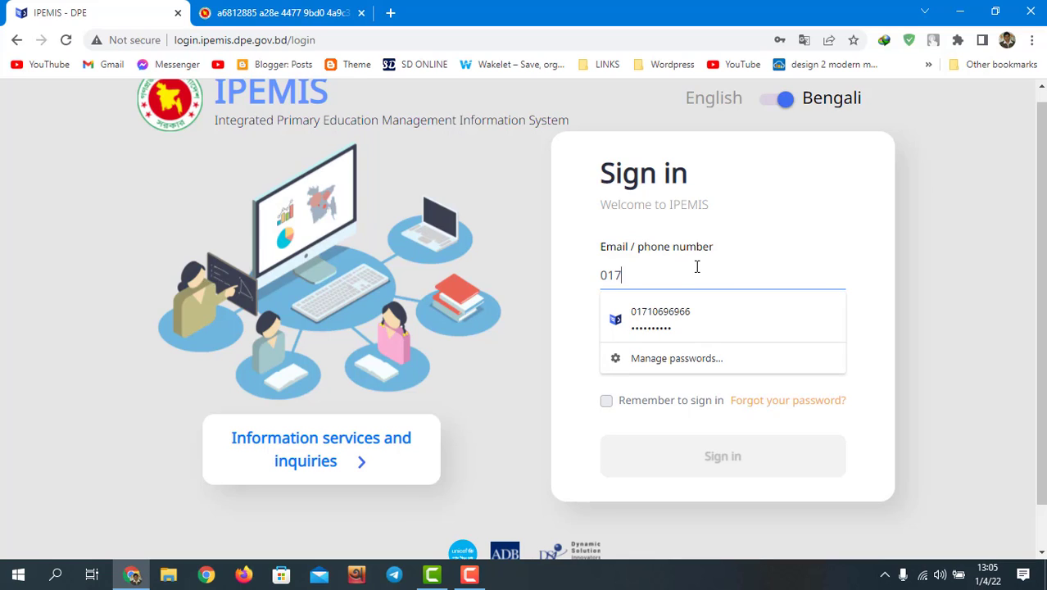
click(947, 301)
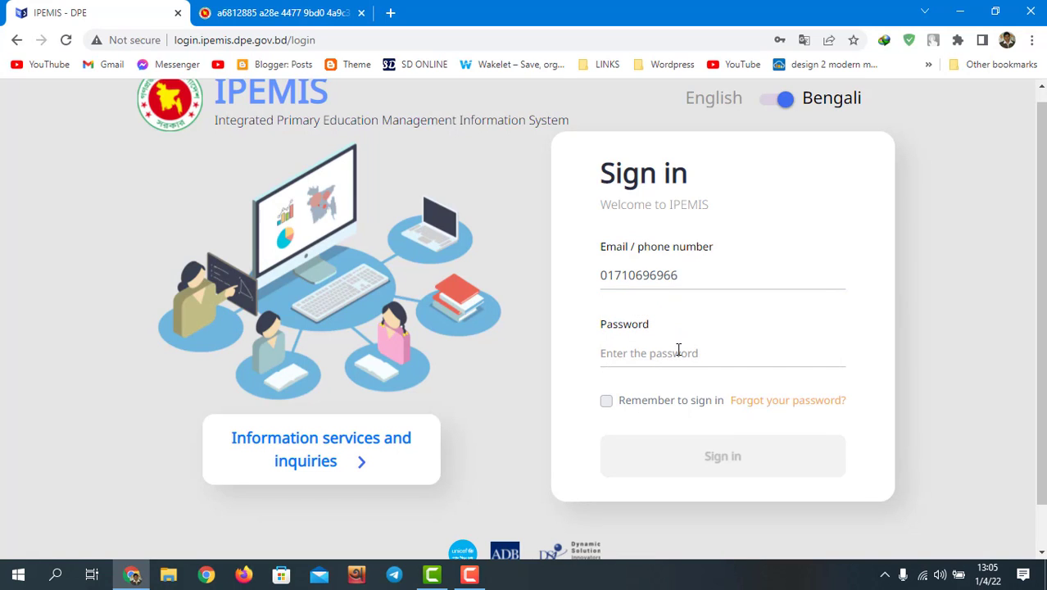
click(679, 349)
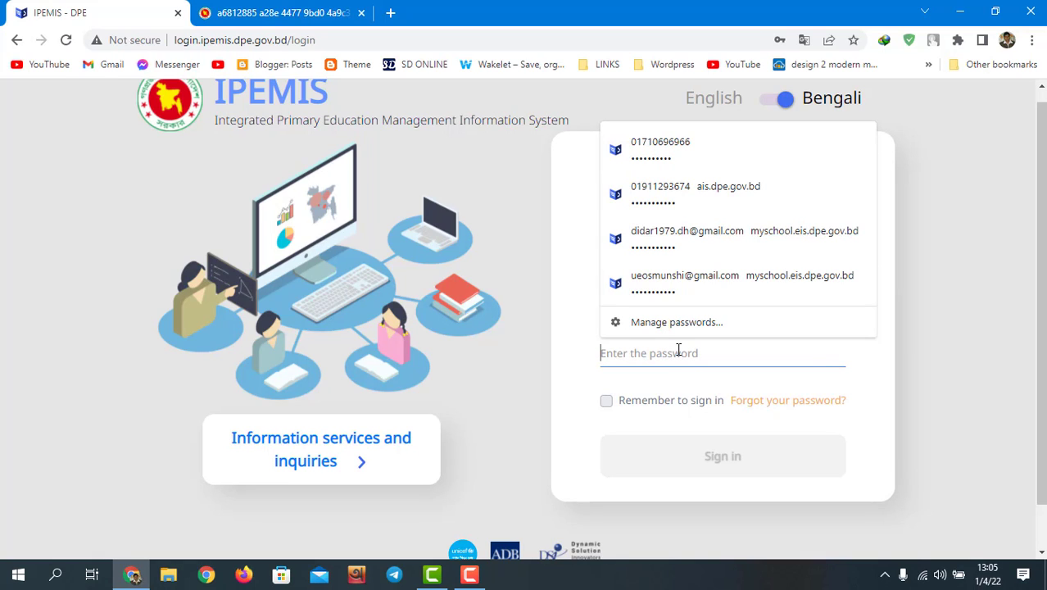
text(••••••)
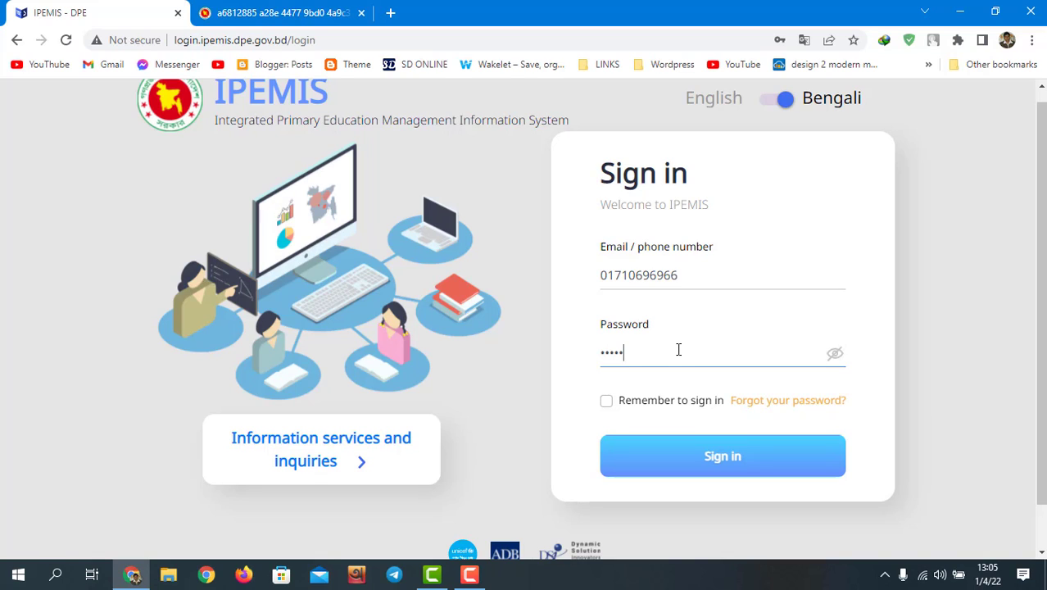
click(835, 353)
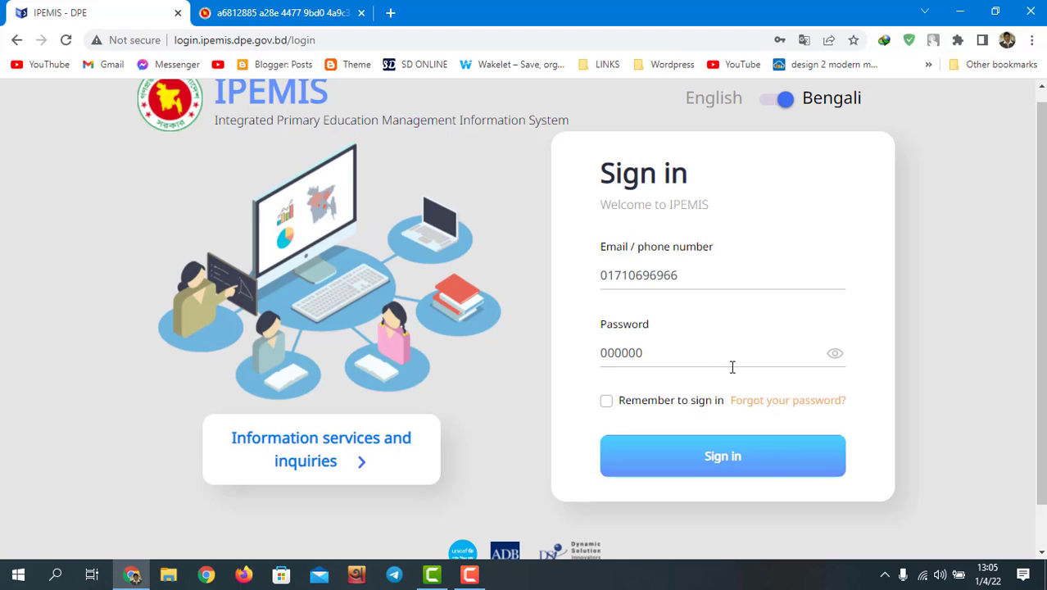
click(722, 463)
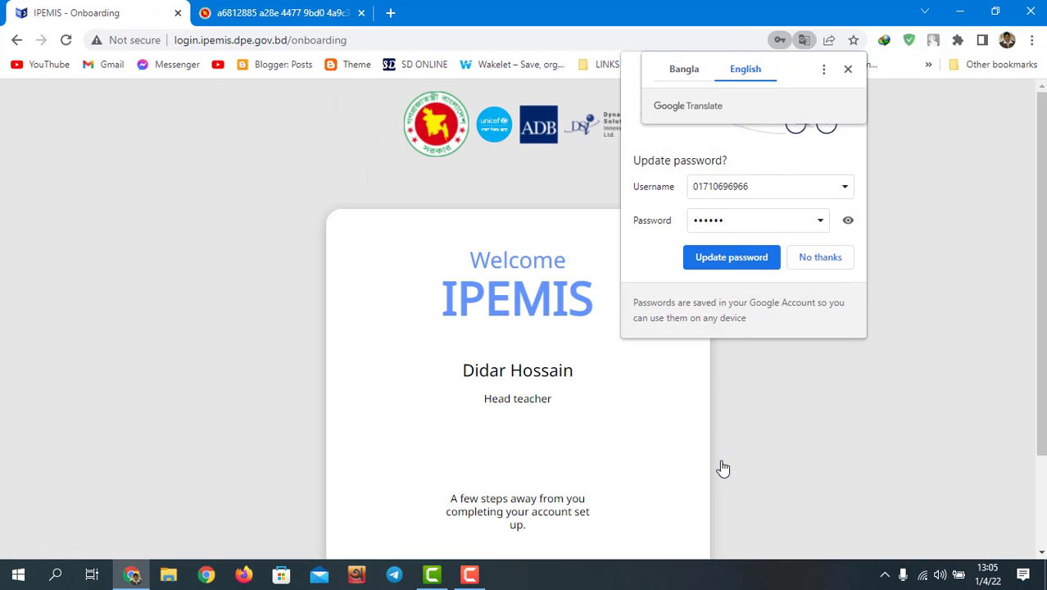
Step: Decline Chrome's password update and scroll the welcome page down to Get started
click(810, 266)
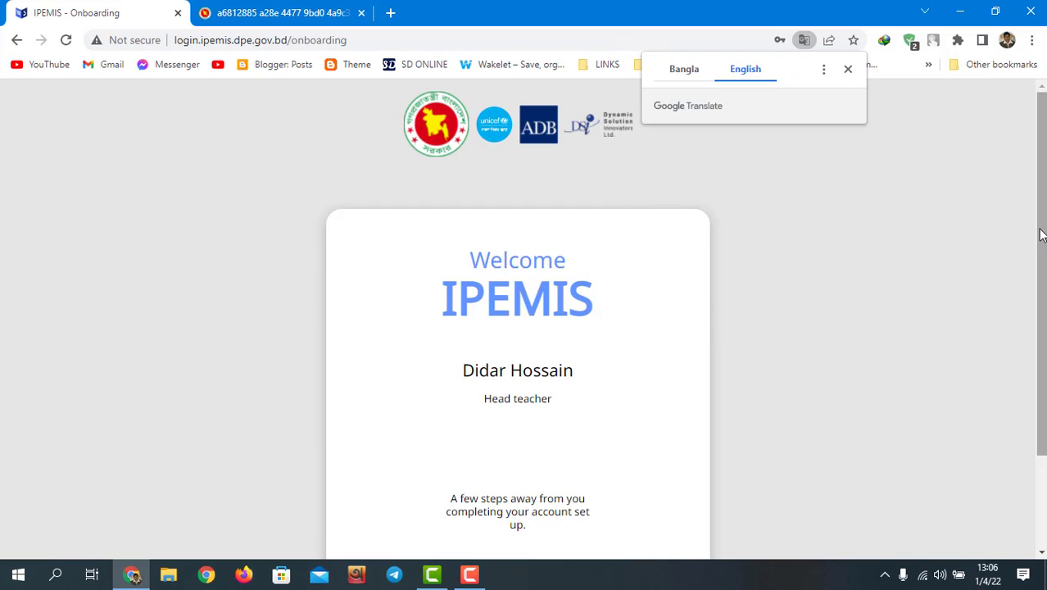
drag(1041, 234, 1042, 331)
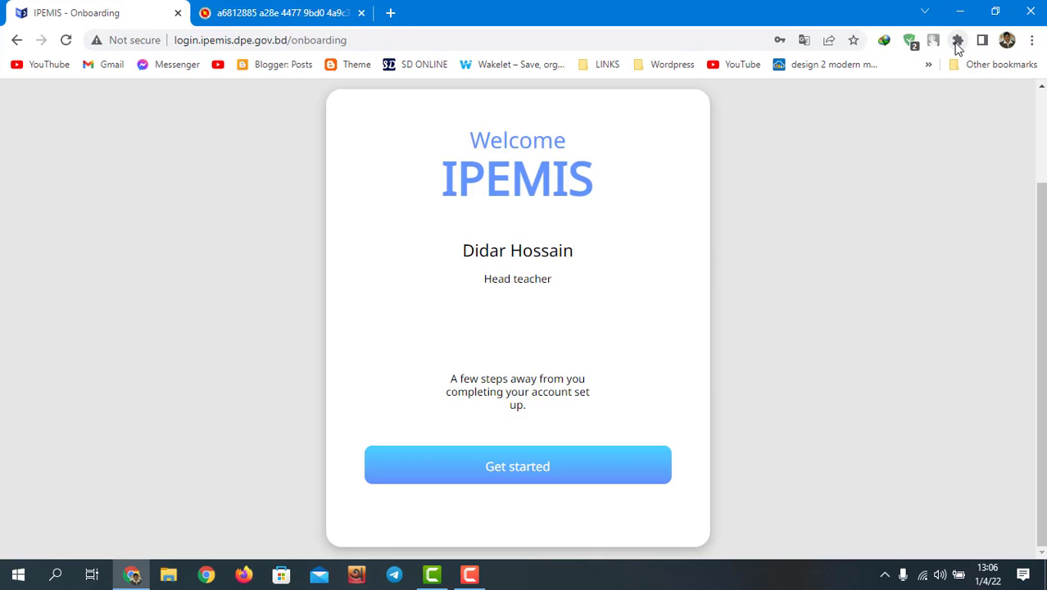
Step: Start account setup, then toggle the new-password page between English and Bangla, ending on Bangla
click(521, 474)
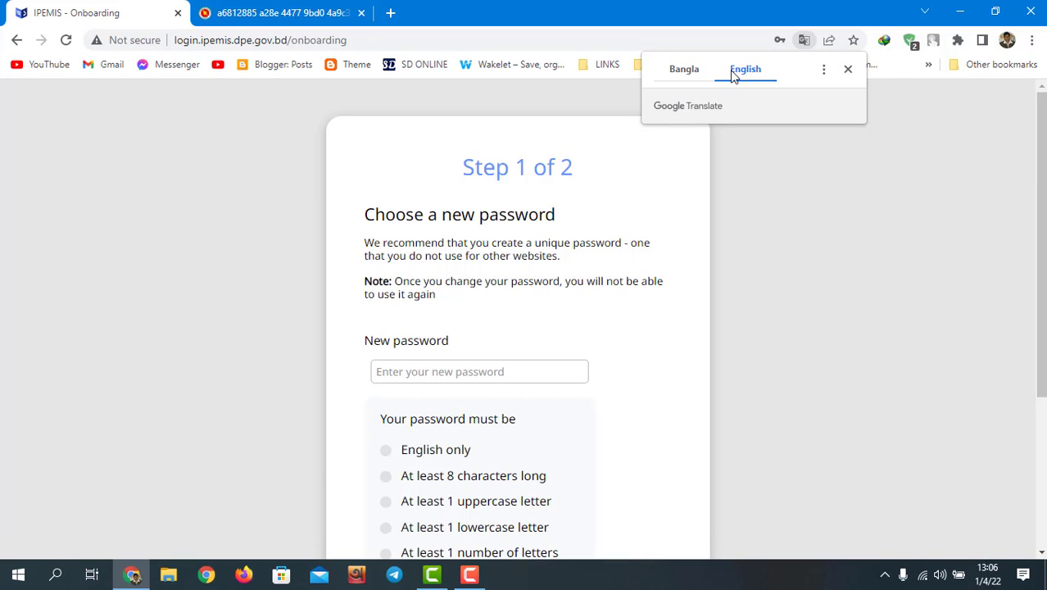
click(676, 72)
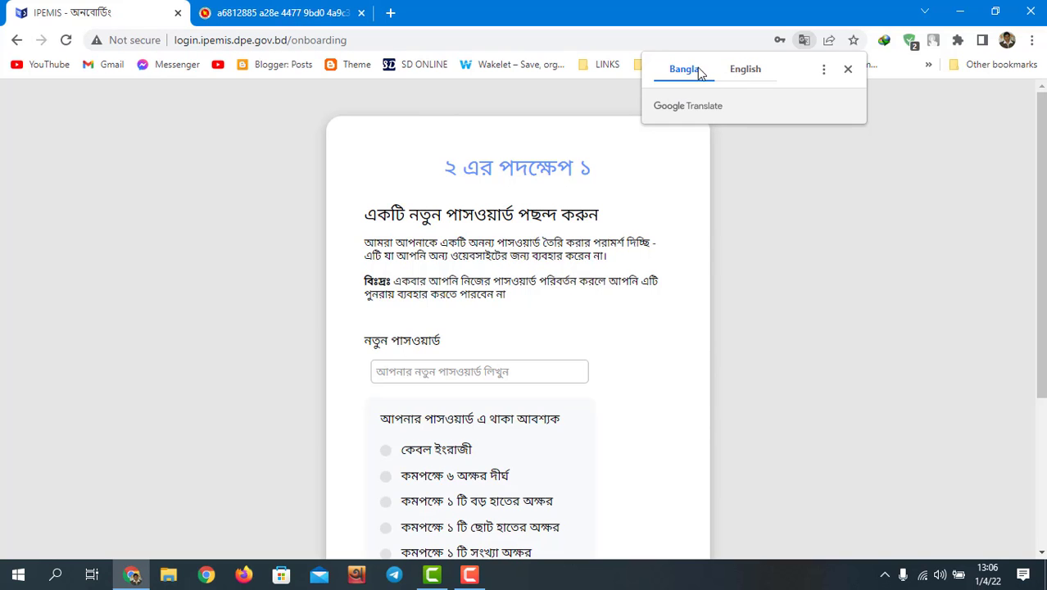
click(743, 72)
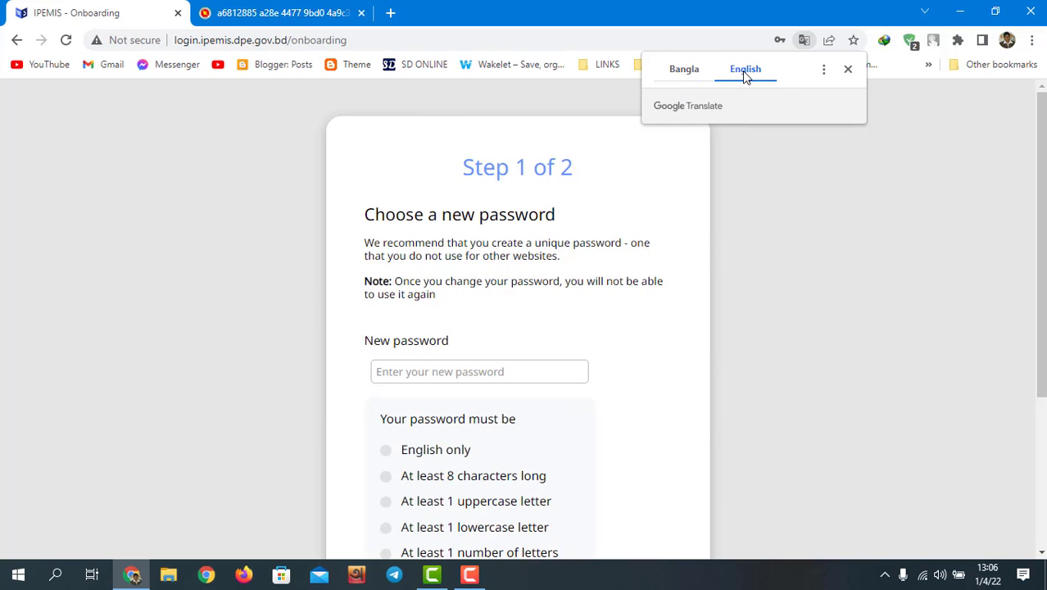
click(685, 70)
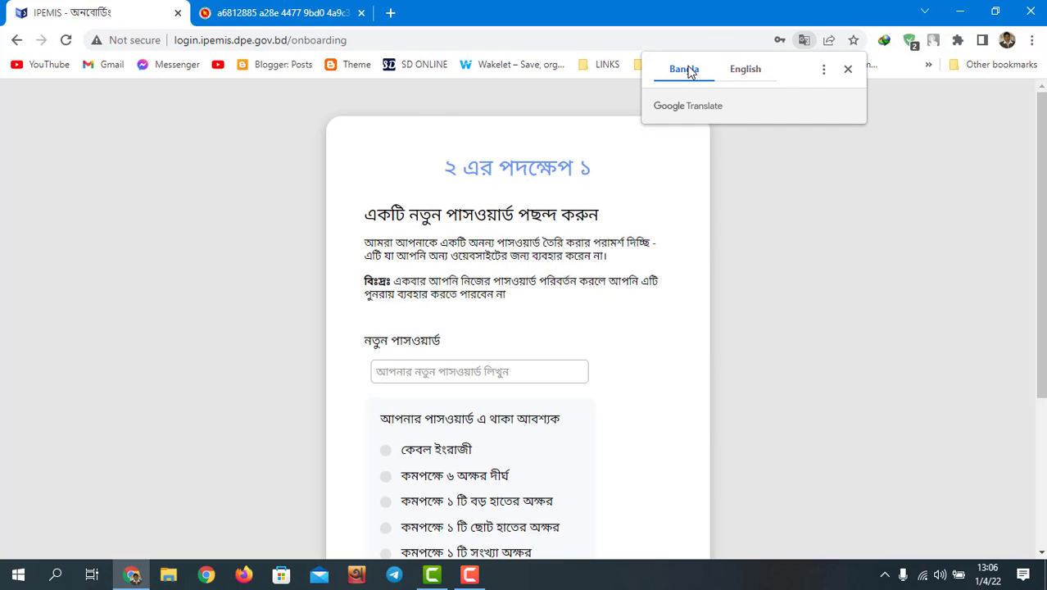
click(759, 75)
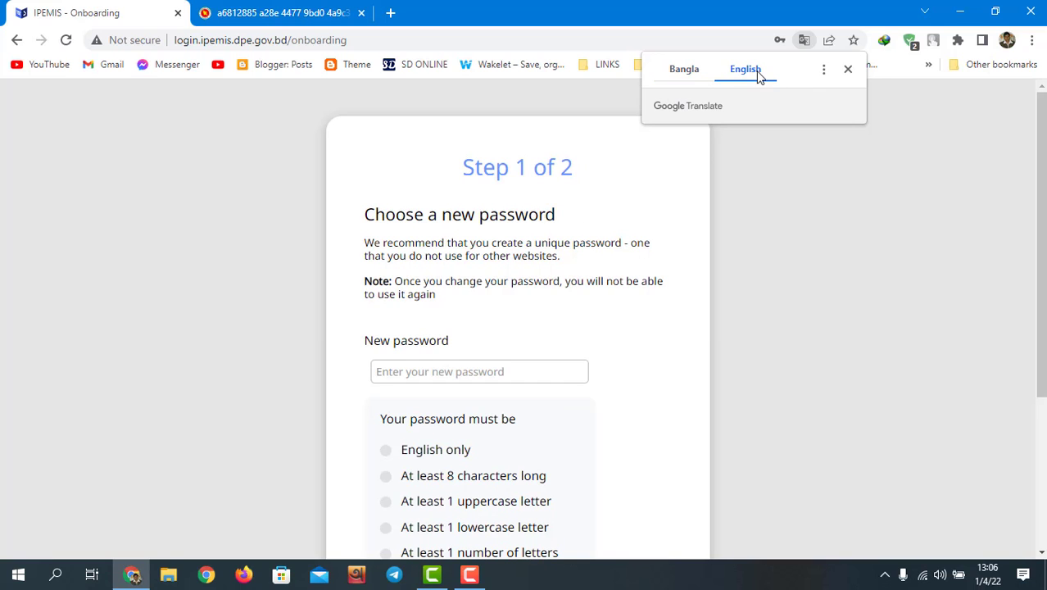
click(686, 72)
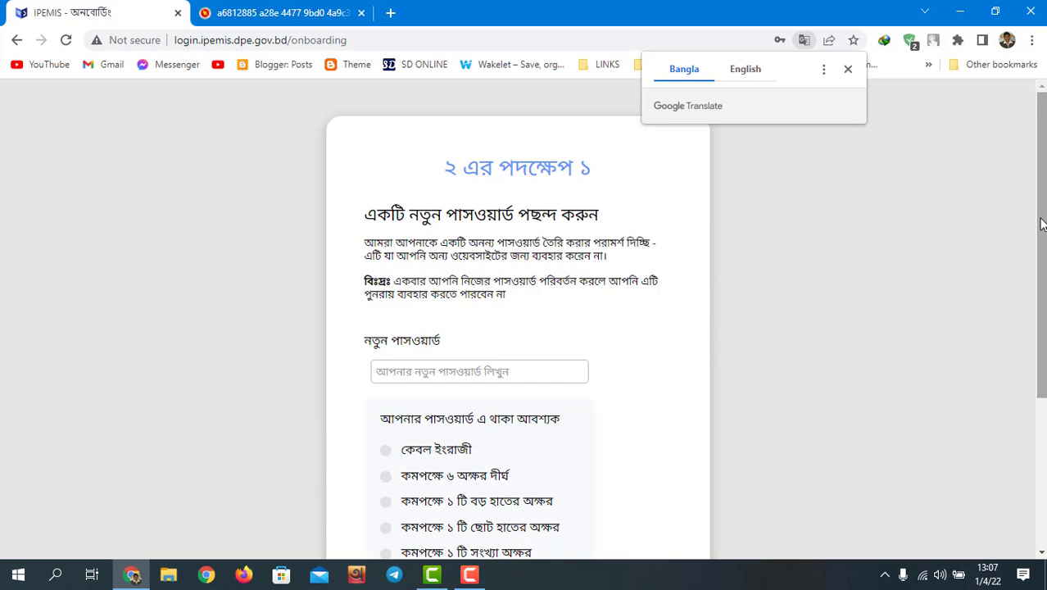
Step: Enter a new password that satisfies all the listed requirements
drag(1041, 224, 1043, 281)
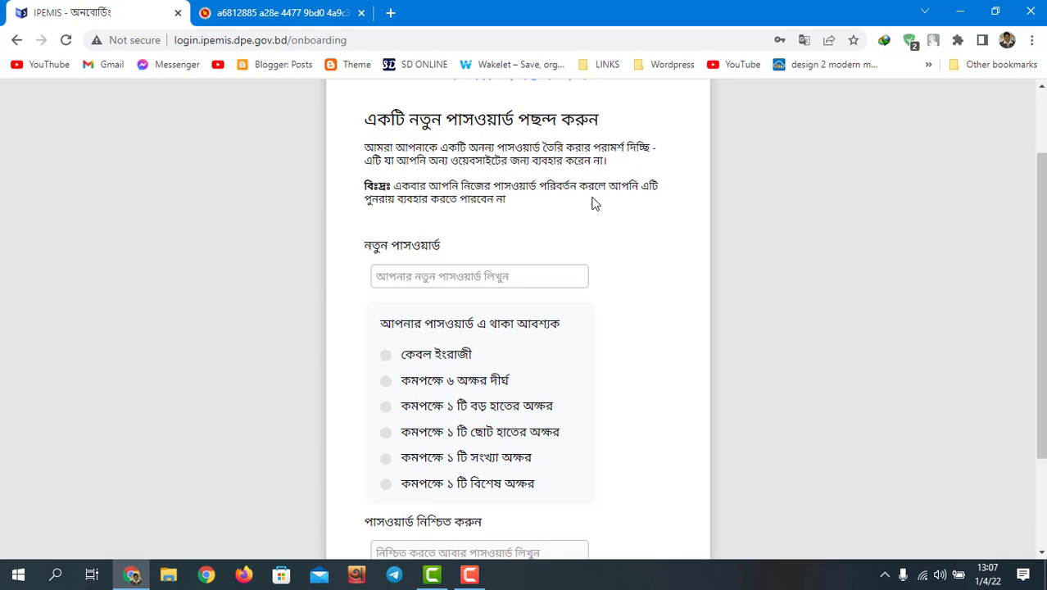
click(469, 276)
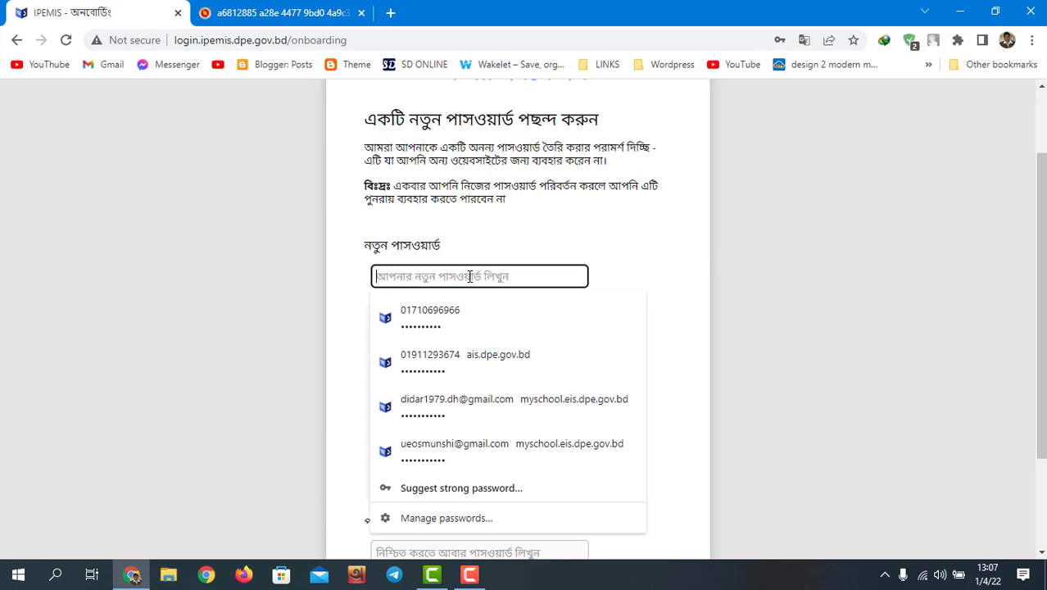
click(807, 270)
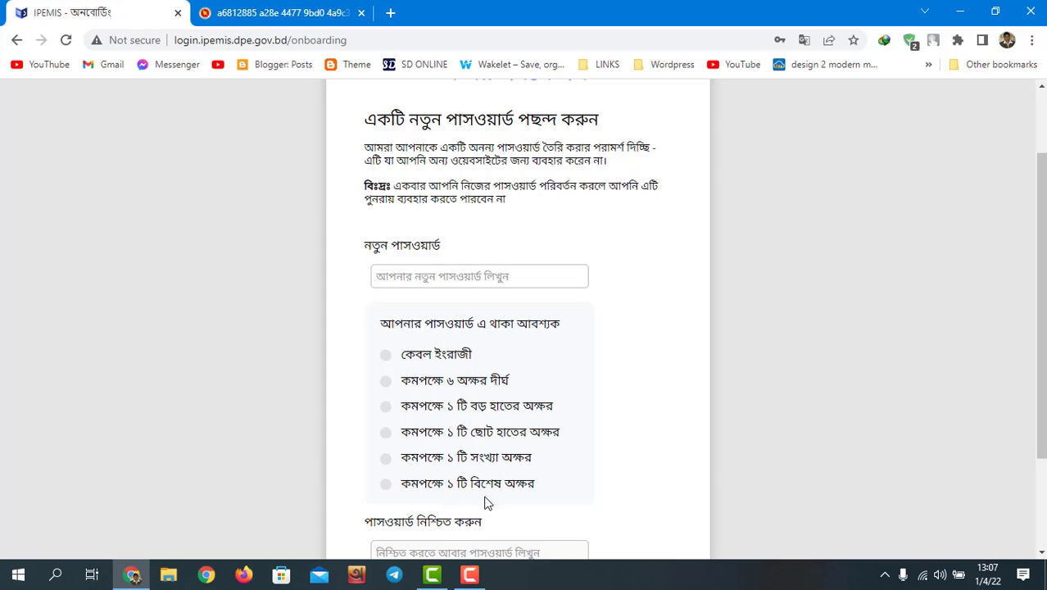
click(425, 279)
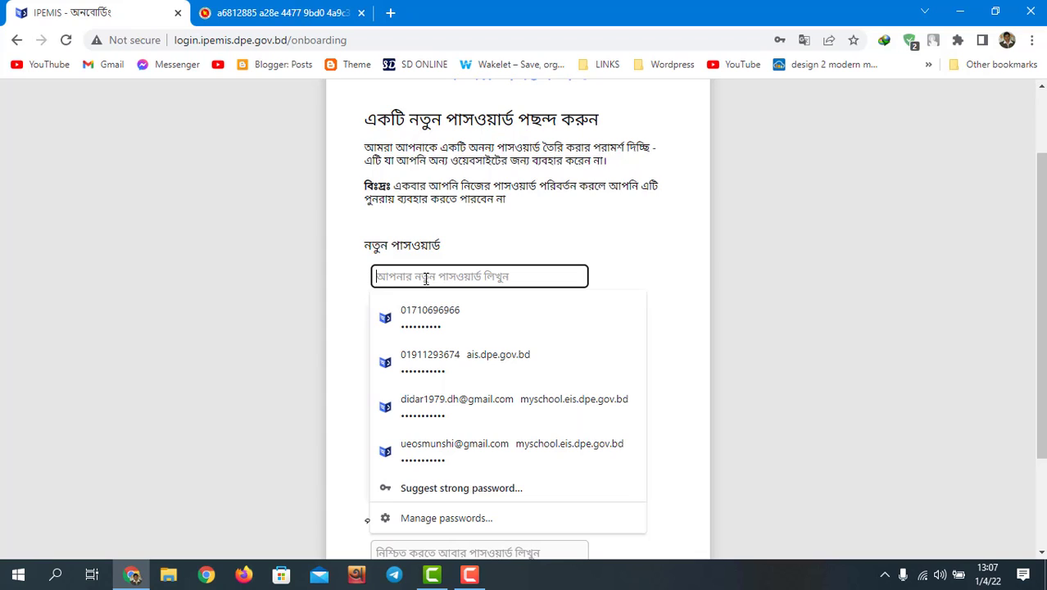
text(•••••)
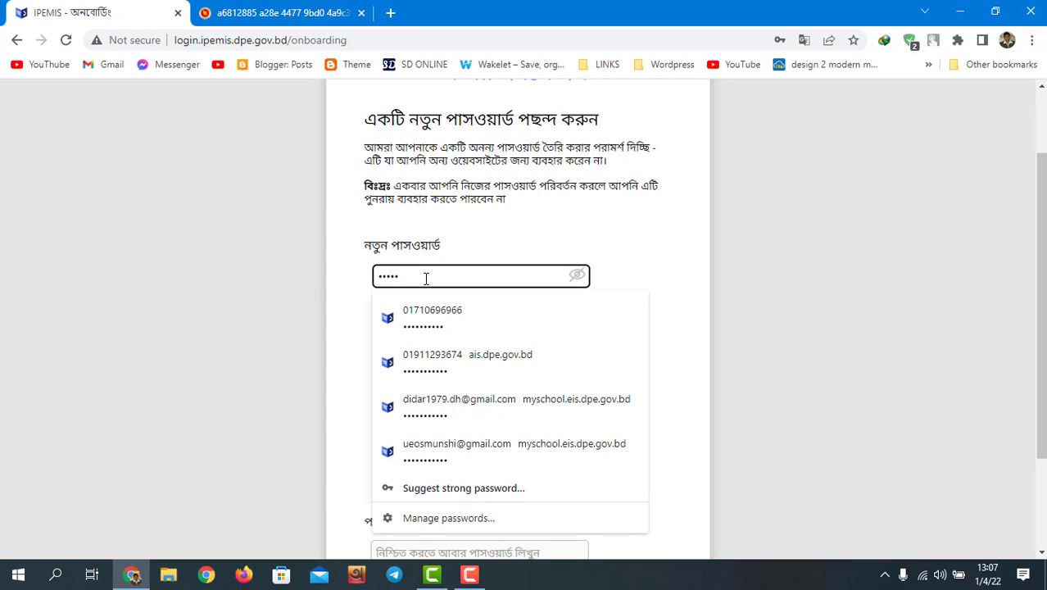
key(BackSpace)
key(BackSpace)
key(BackSpace)
key(BackSpace)
key(BackSpace)
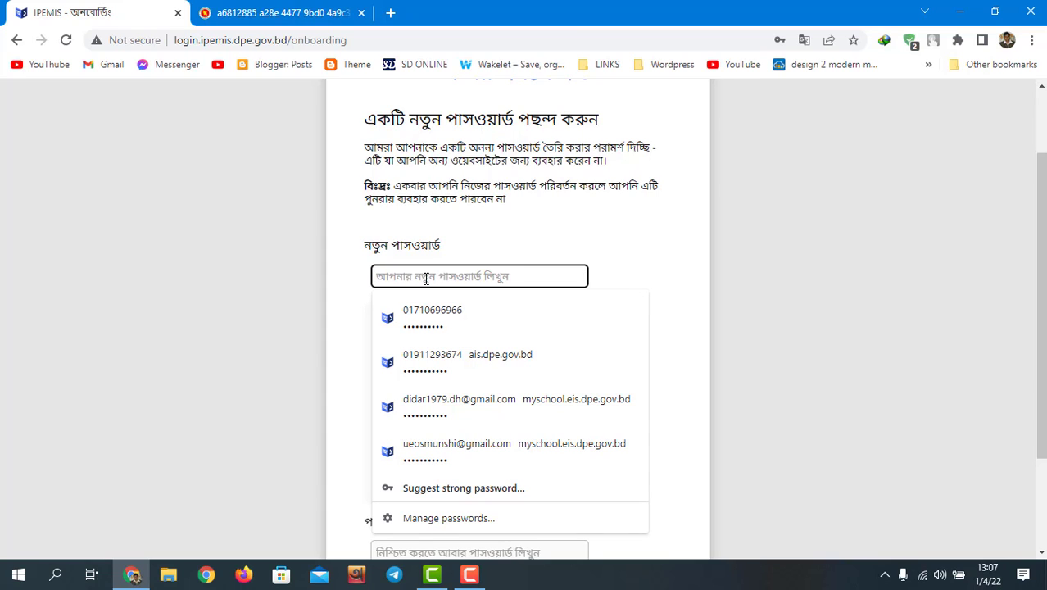
text(••)
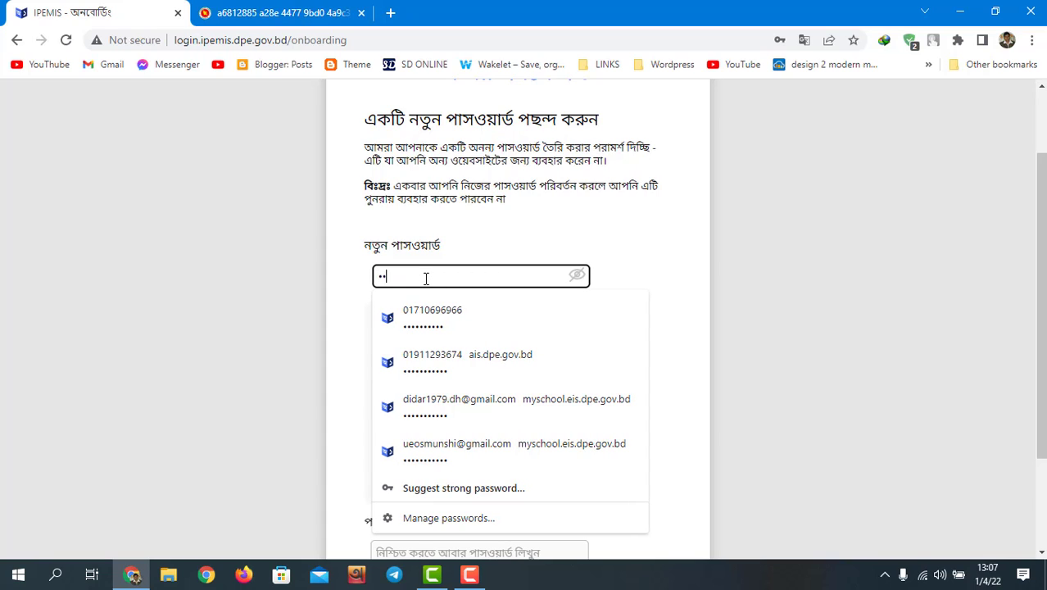
text(••••••)
click(830, 279)
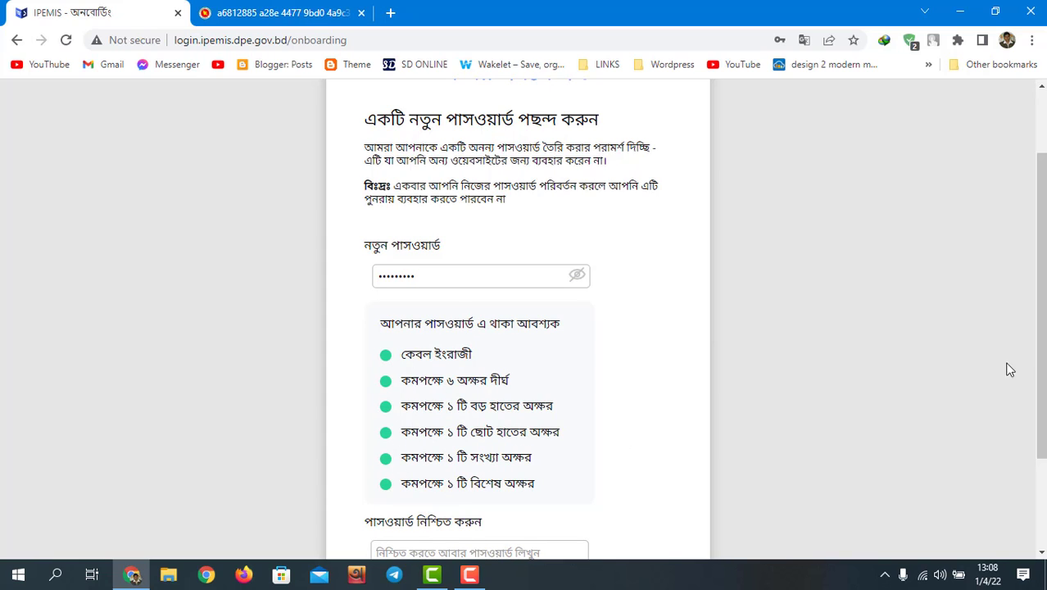
Step: Retype the password in the confirmation field and continue to the security-question step
drag(1041, 372, 1044, 483)
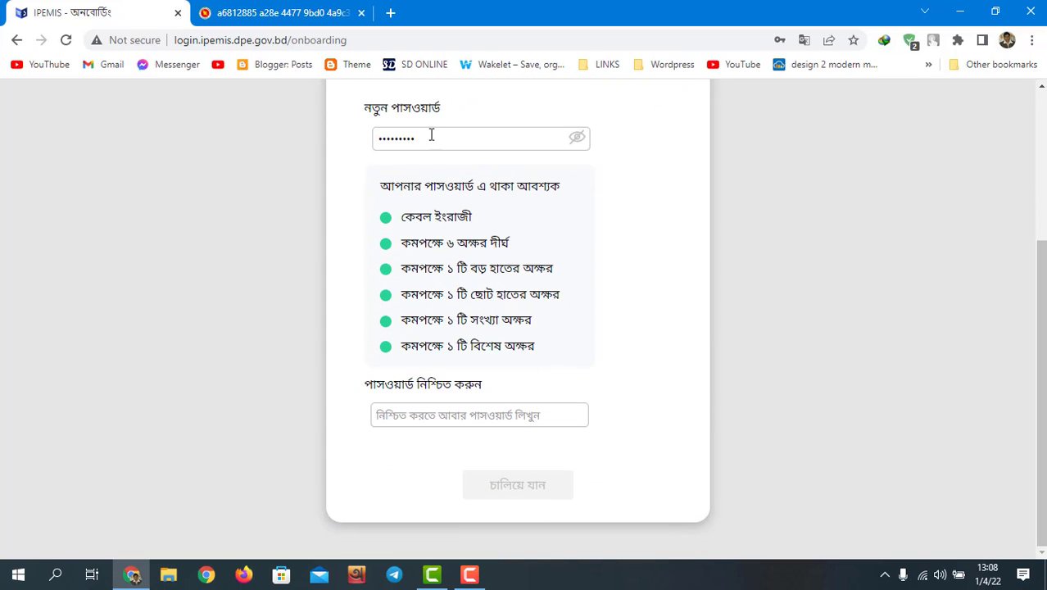
click(411, 415)
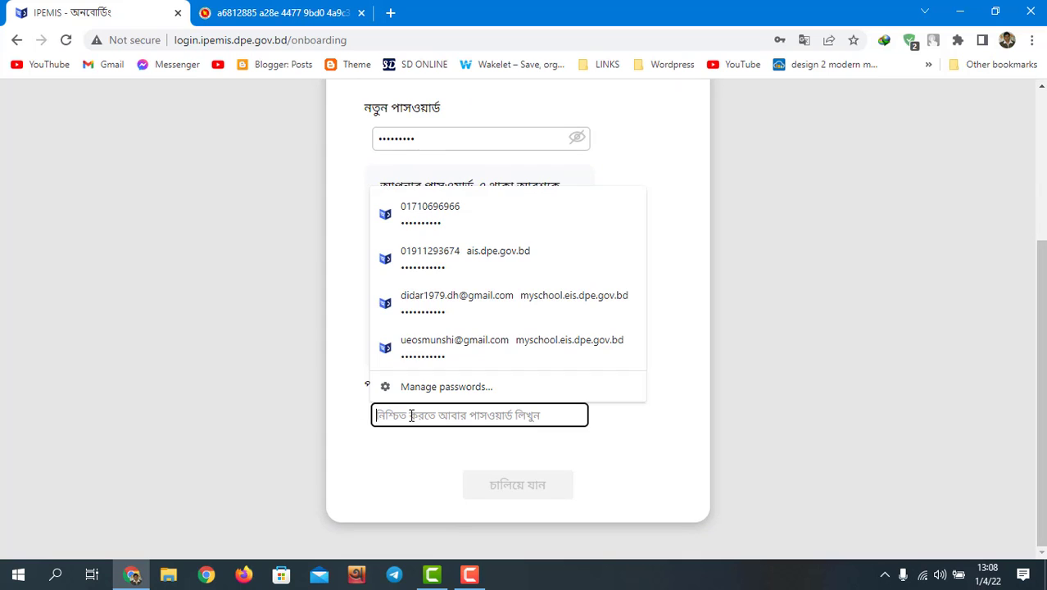
text(***)
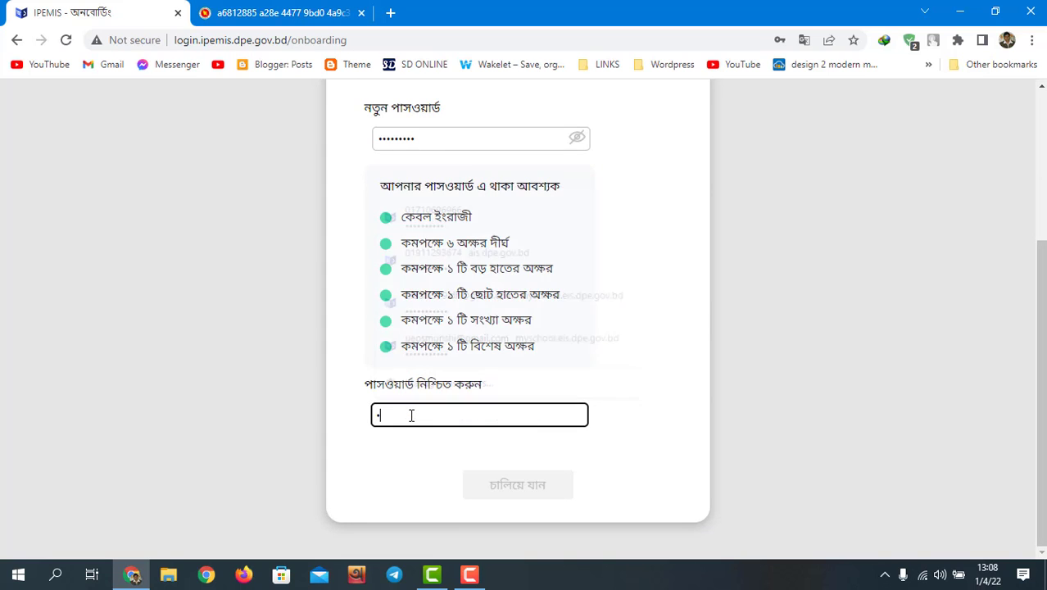
text(**)
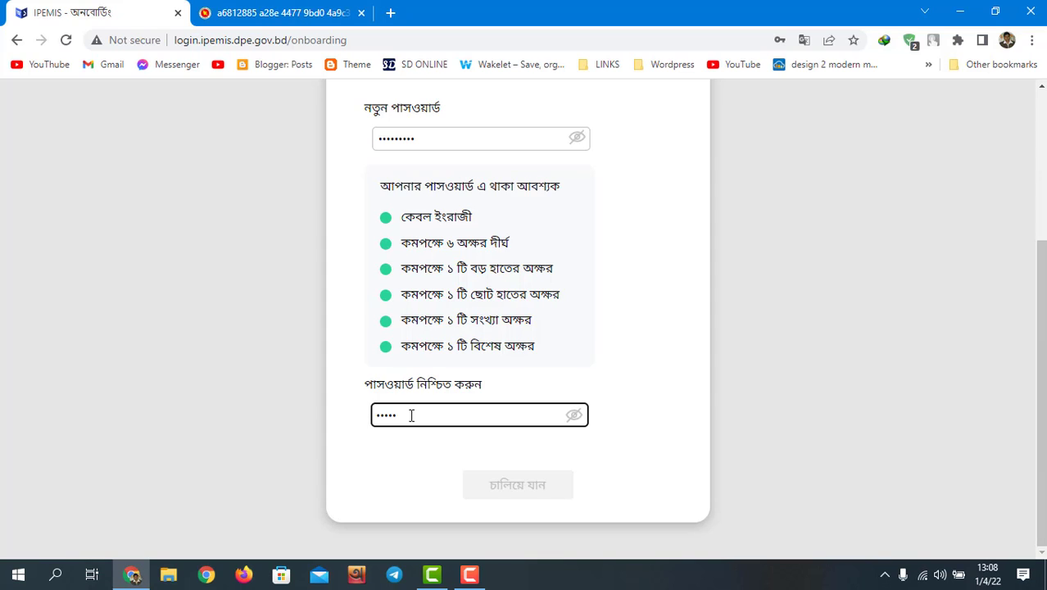
text(****)
click(794, 398)
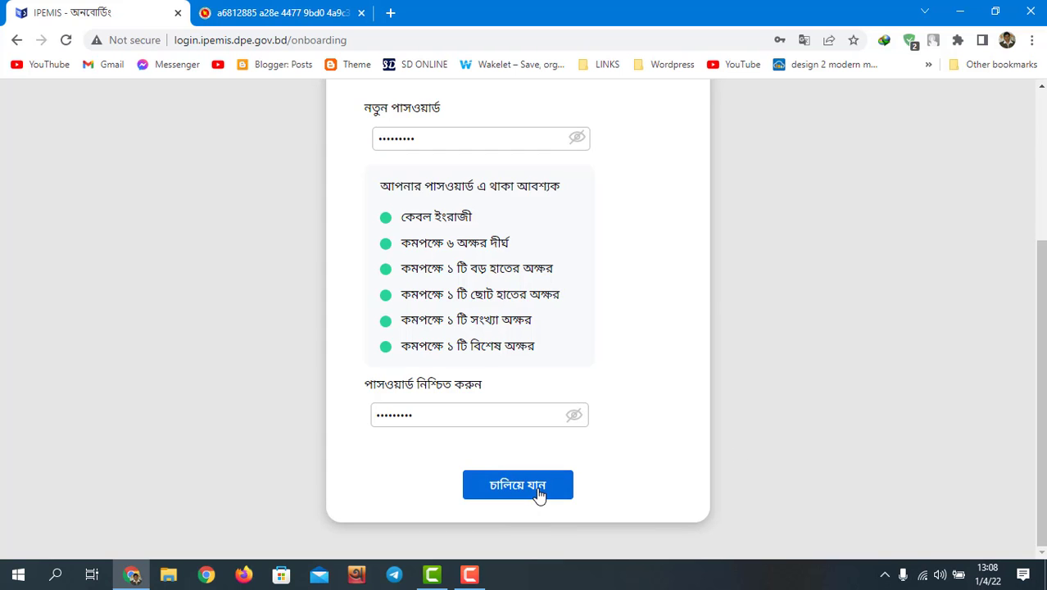
click(502, 486)
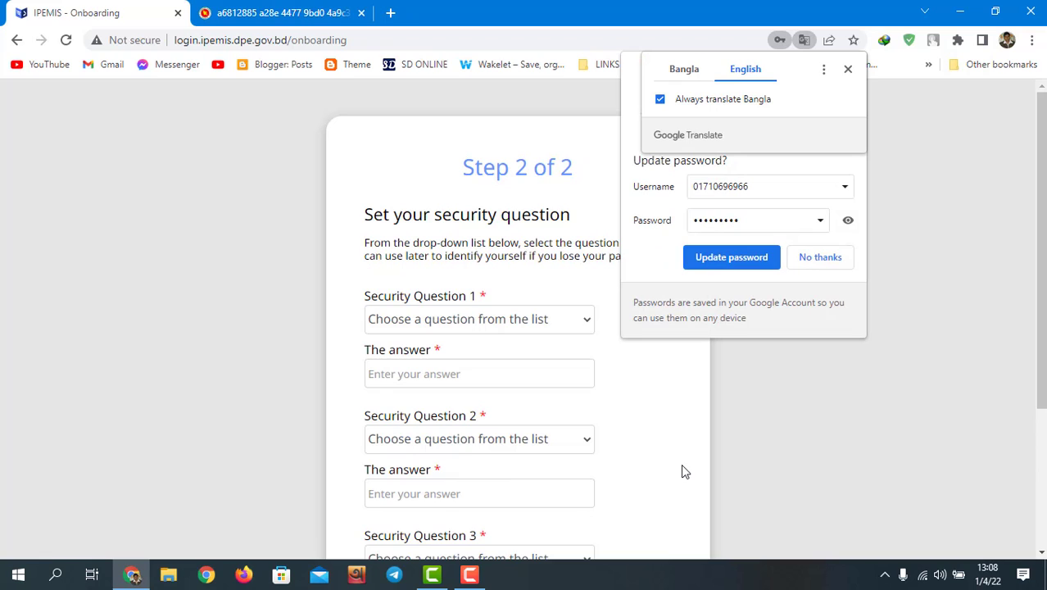
Step: Save the updated password in Chrome and allow notifications from the IPEMIS site
click(731, 257)
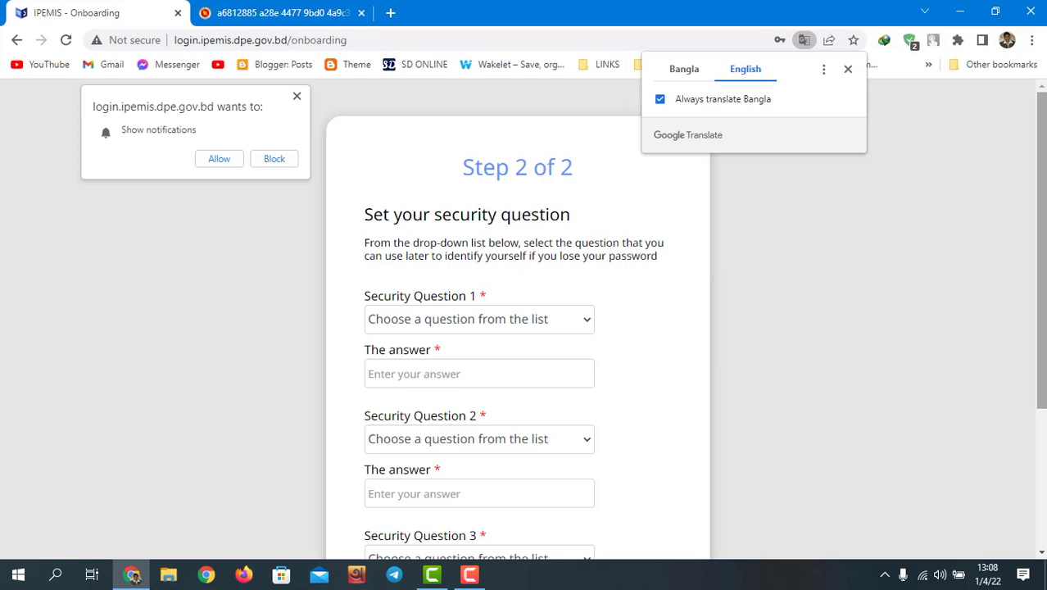
mouse_move(1042, 254)
mouse_down()
mouse_move(1042, 303)
mouse_move(1042, 243)
mouse_up()
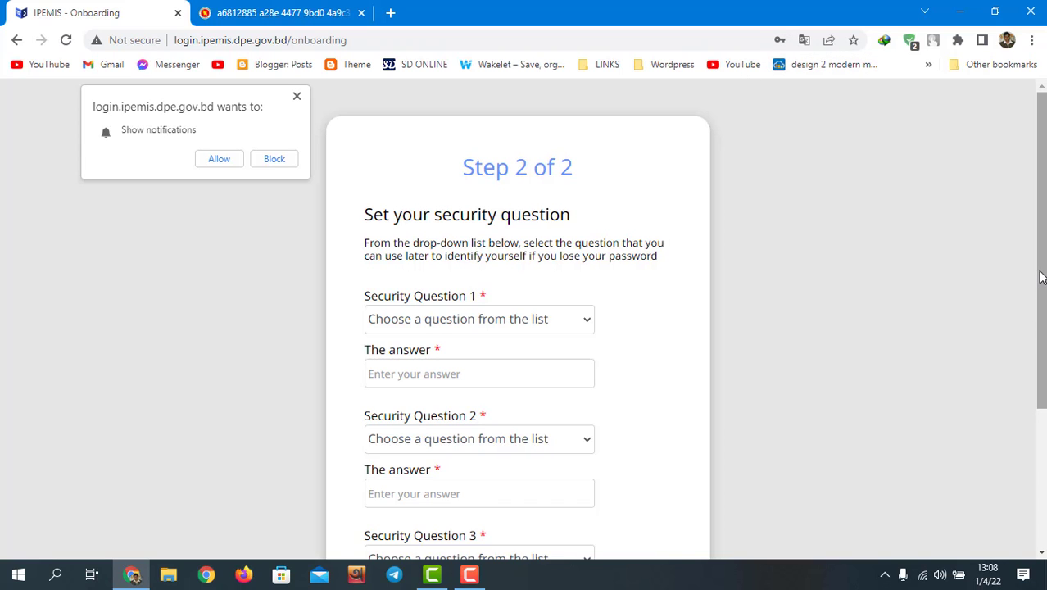
drag(1041, 277, 1042, 196)
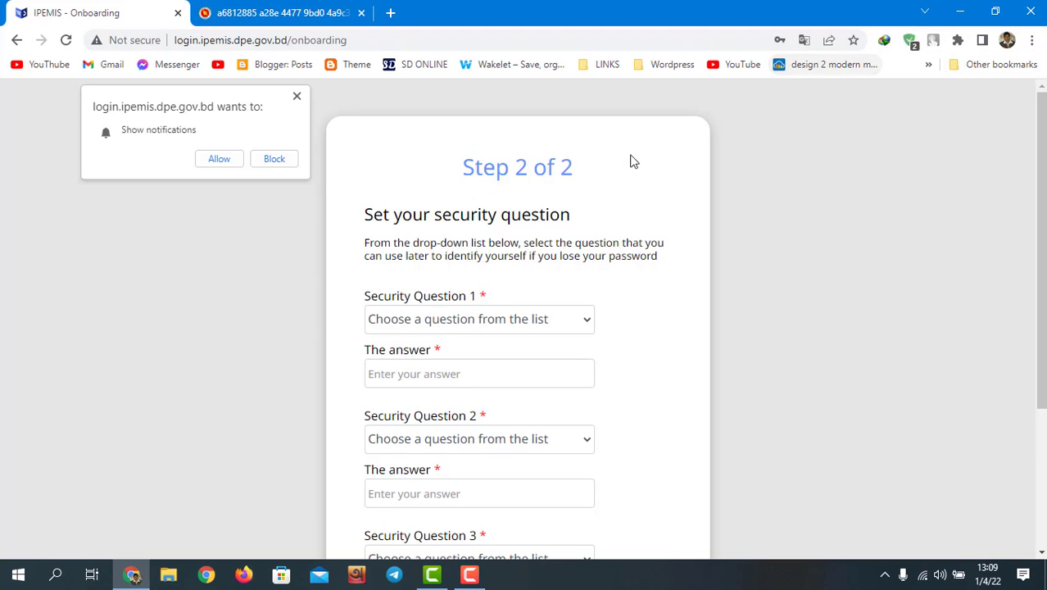
click(221, 161)
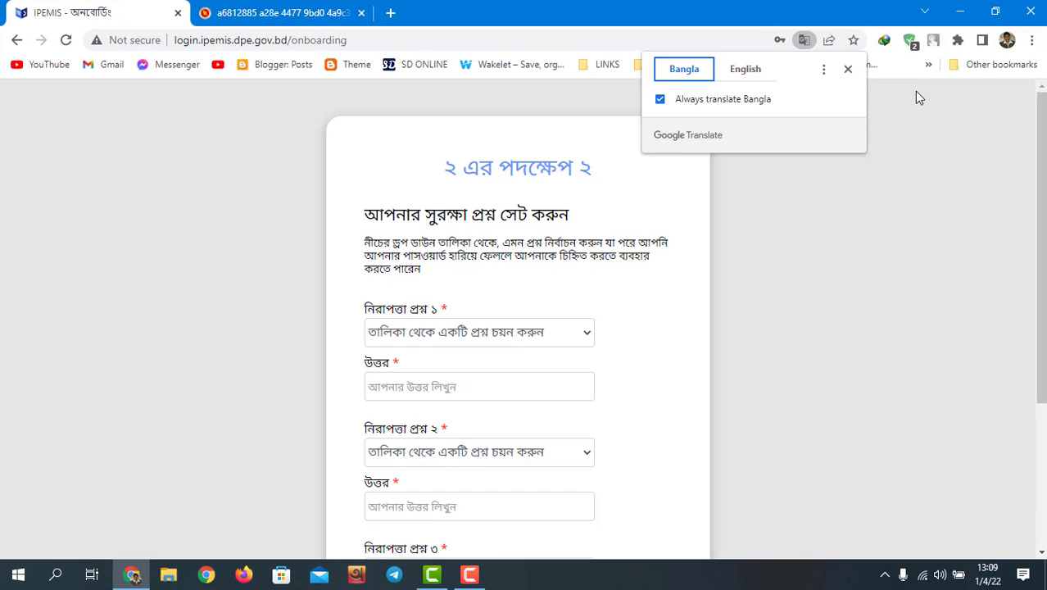
Step: Close the translation options, leaving the security-question form in Bangla
click(848, 70)
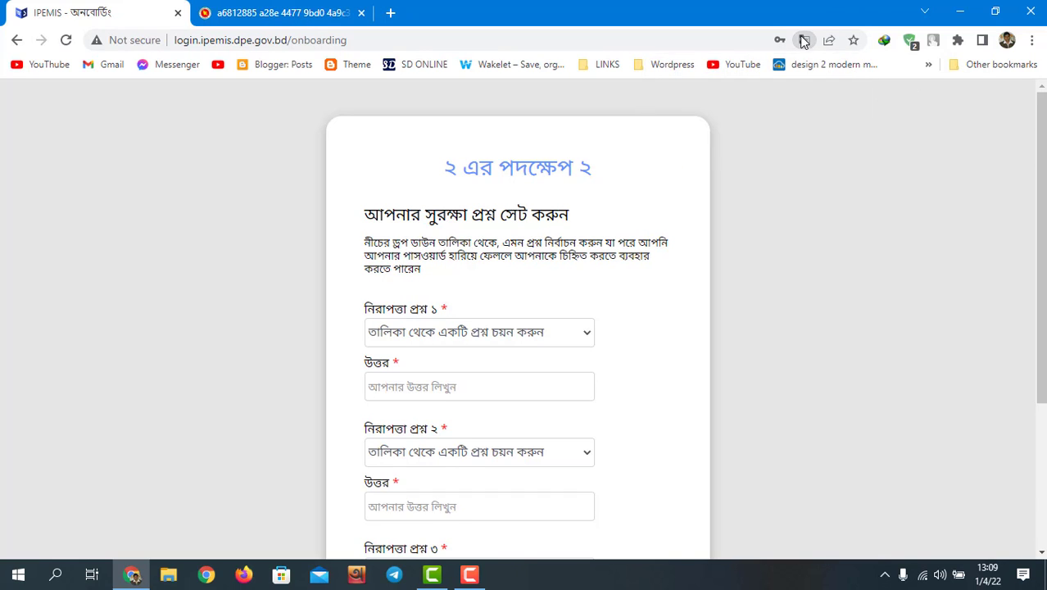
click(804, 41)
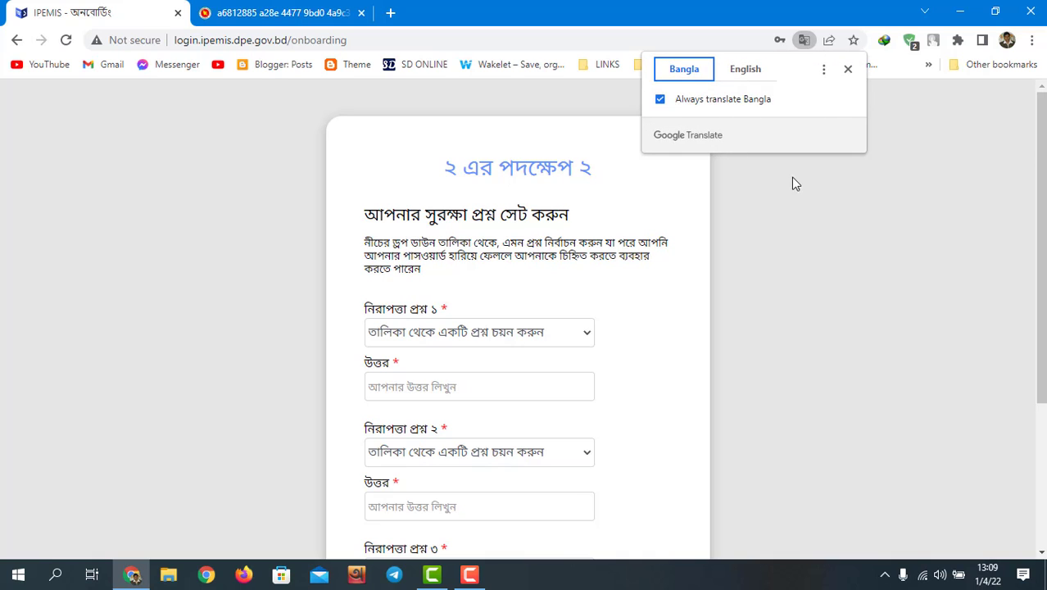
click(829, 198)
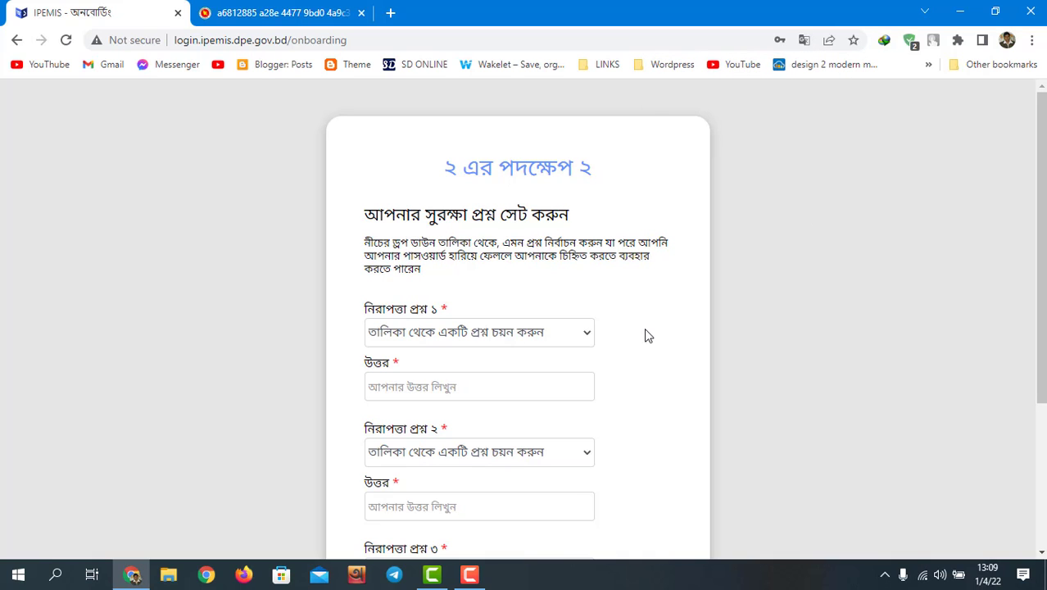
Step: Choose the favourite maternal uncle question for question 1 and switch Avro typing to Bangla
click(589, 337)
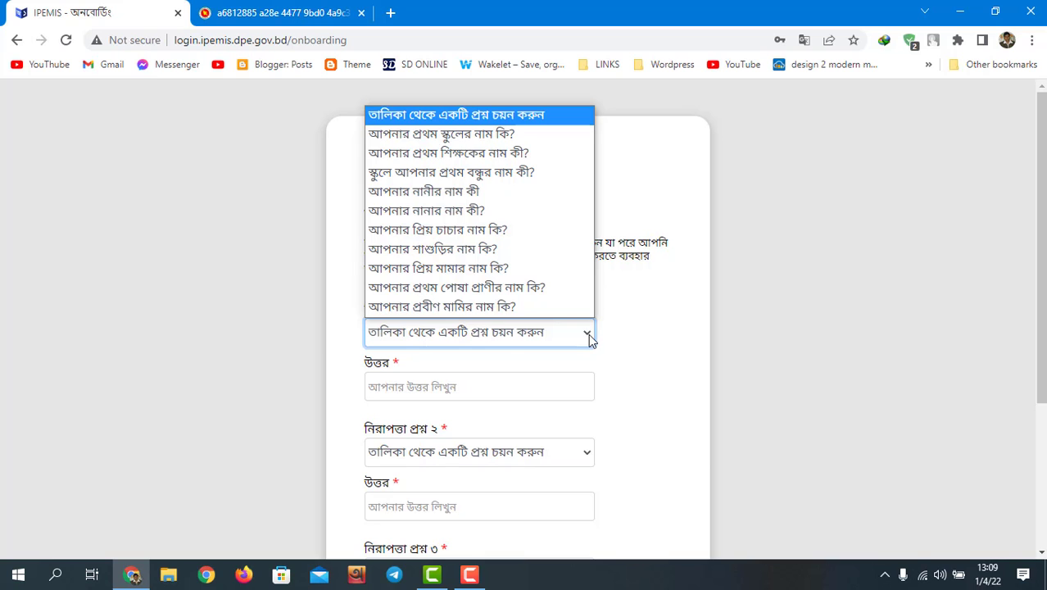
click(567, 268)
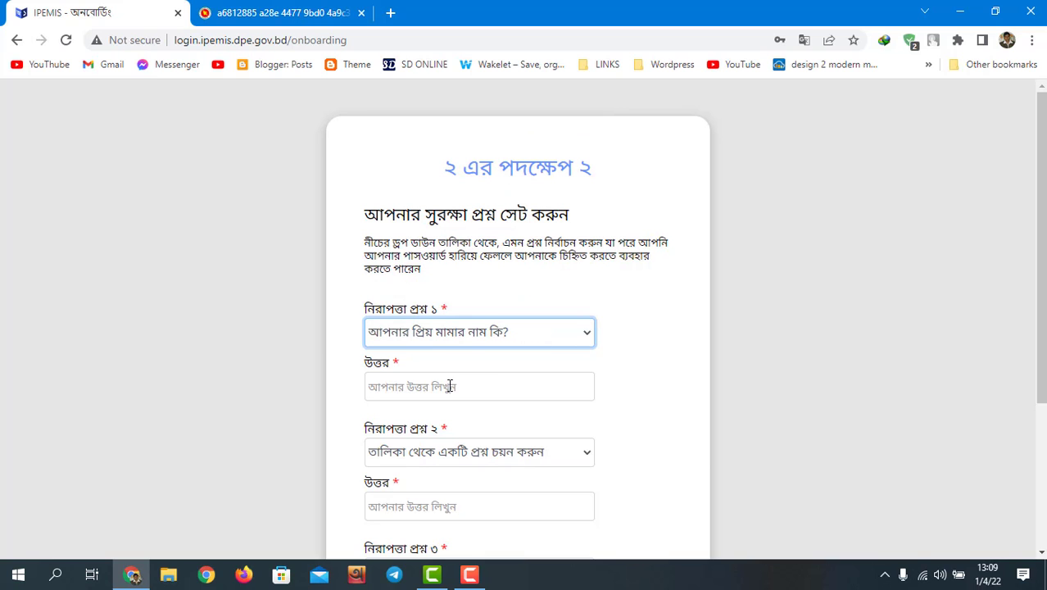
click(451, 385)
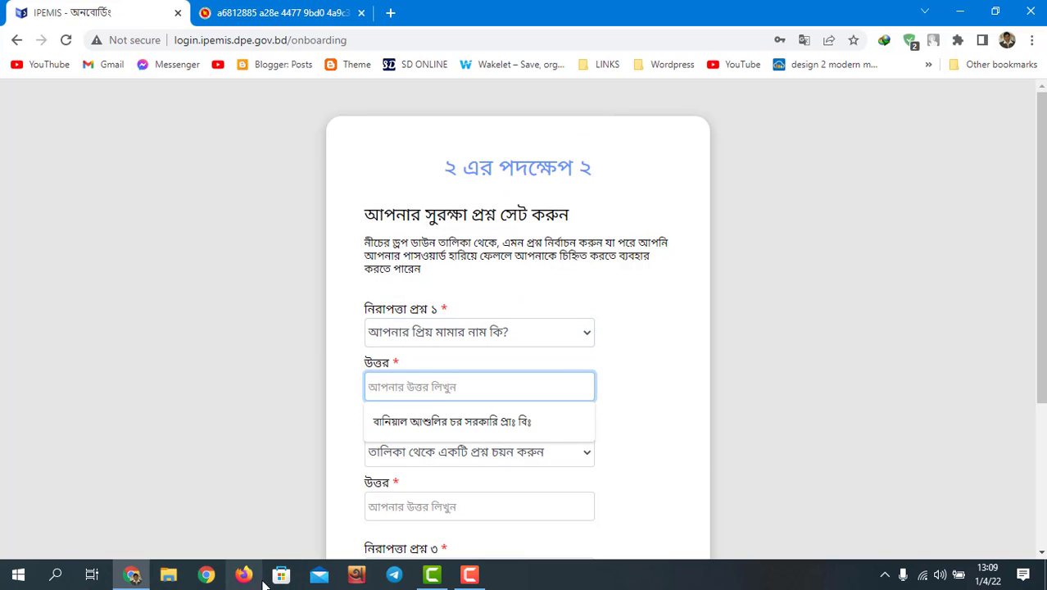
click(356, 574)
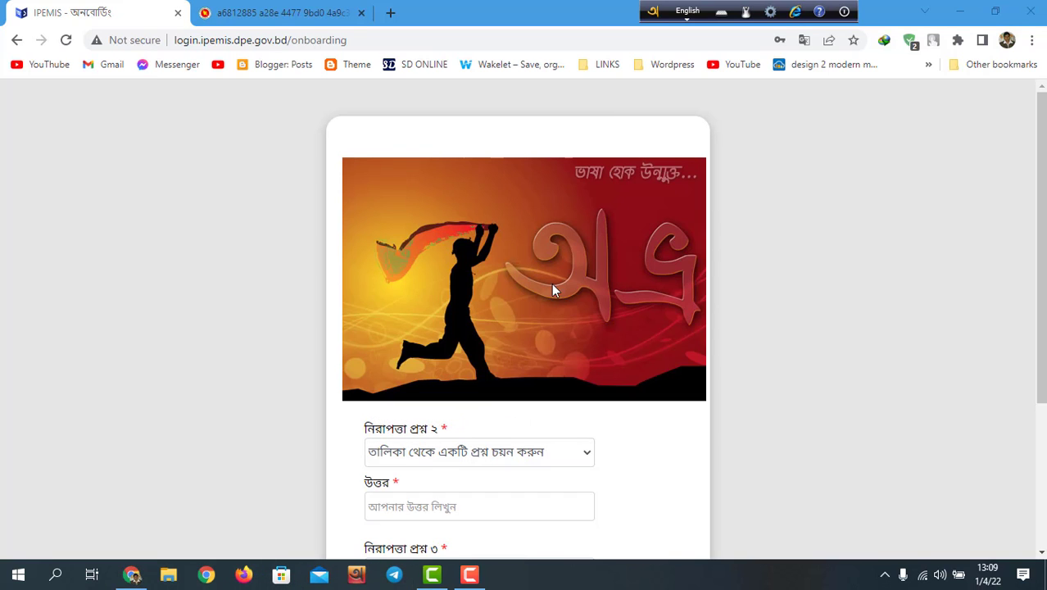
click(687, 12)
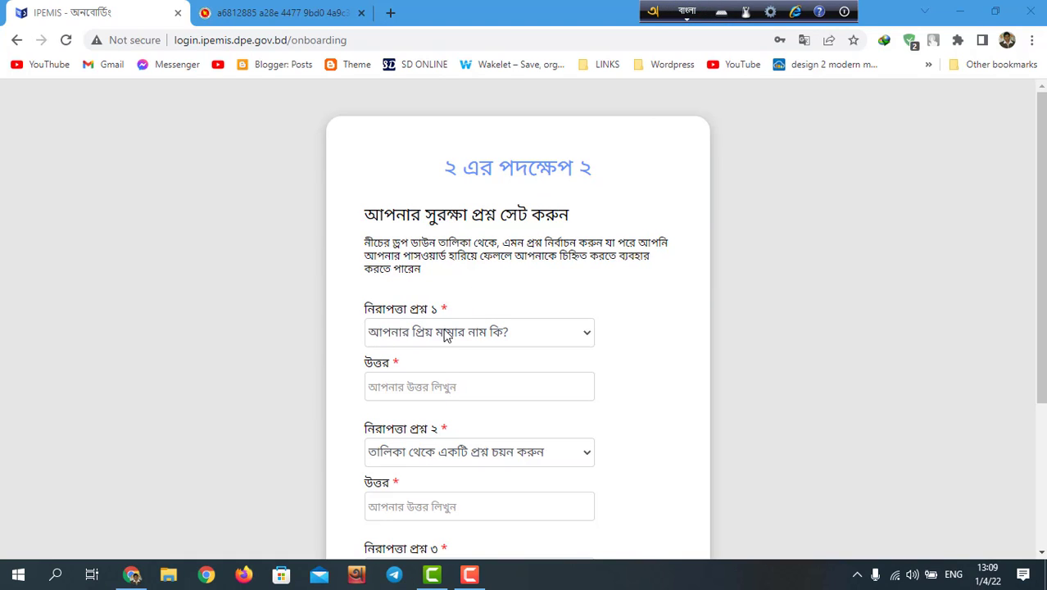
click(429, 384)
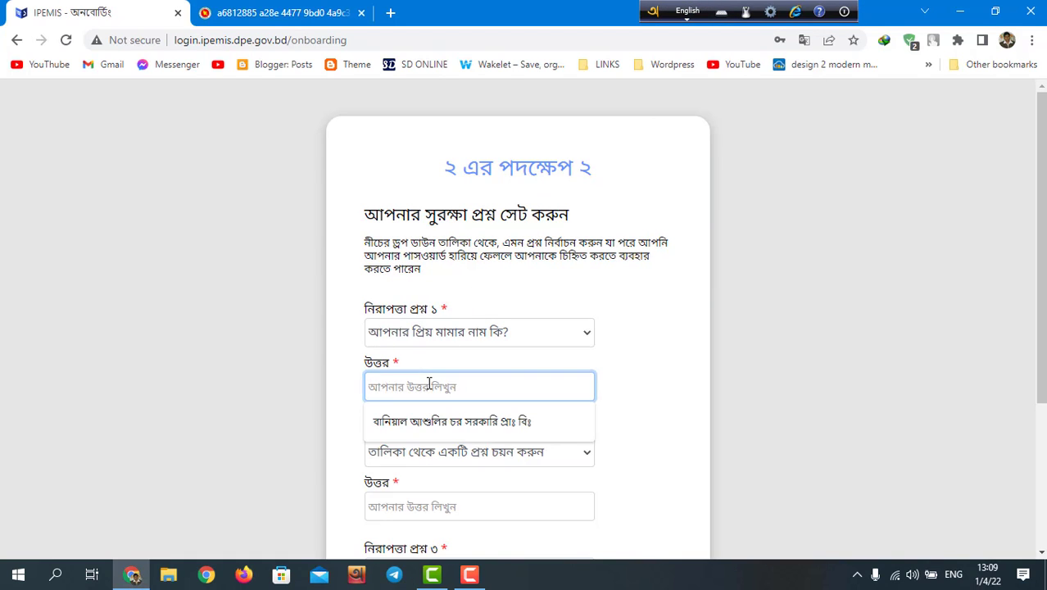
text(b)
key(BackSpace)
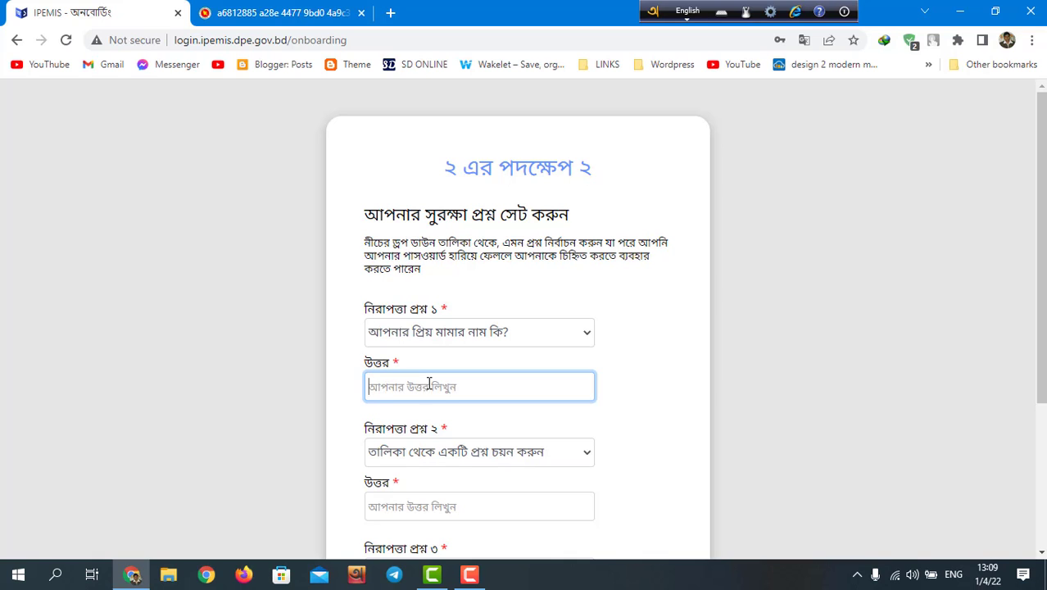
click(685, 10)
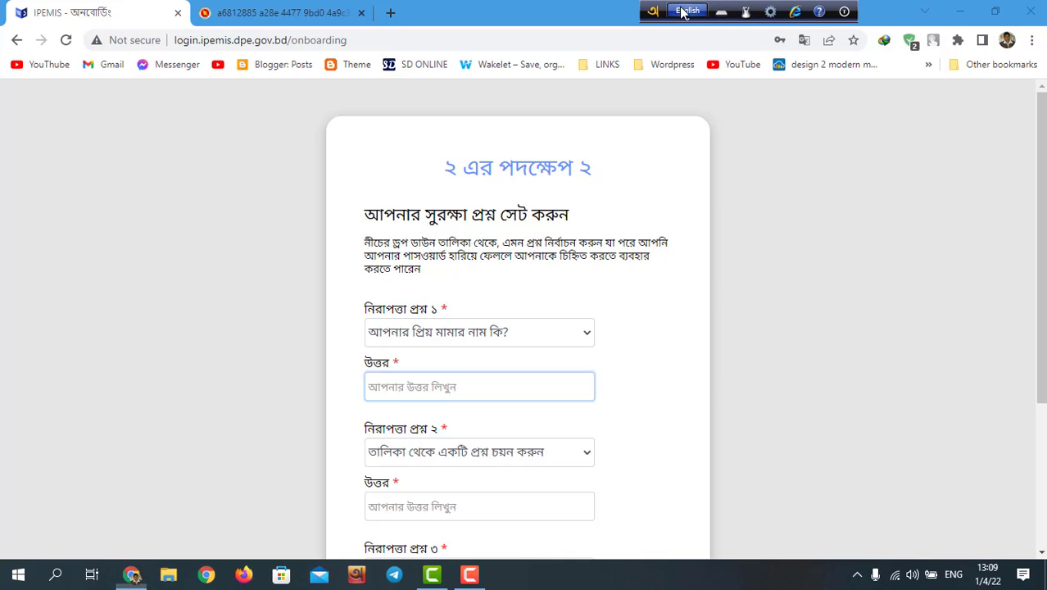
Step: Type the uncle's full name in Bangla as the answer, picking the correct surname spelling
click(377, 384)
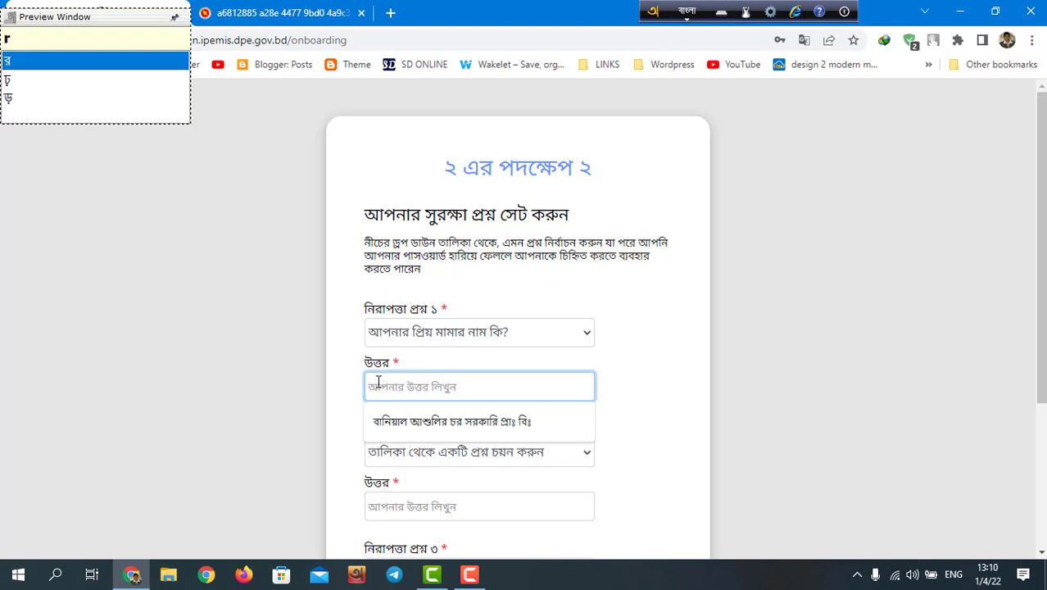
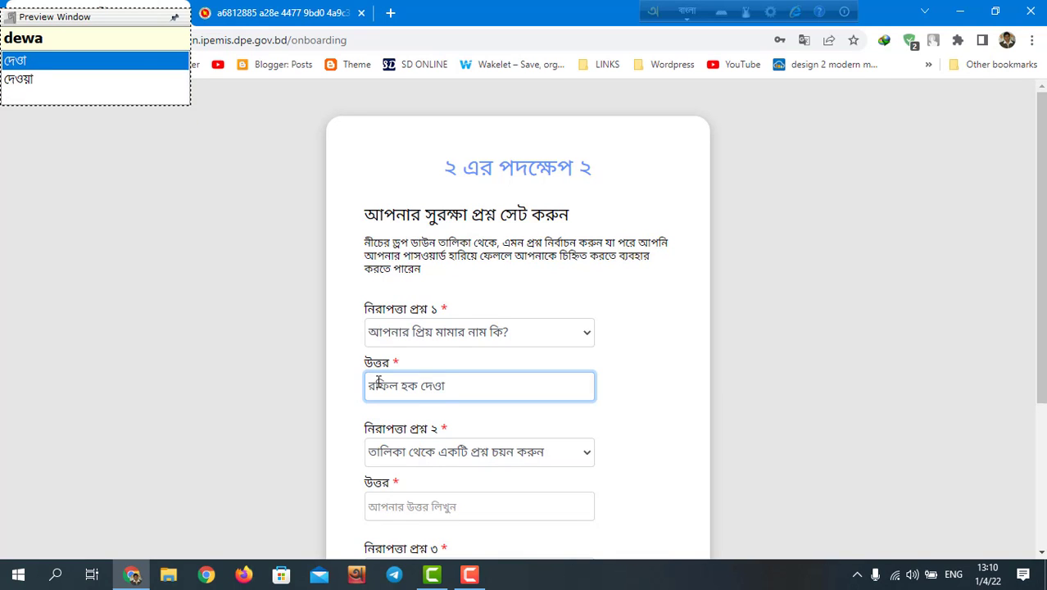
click(38, 76)
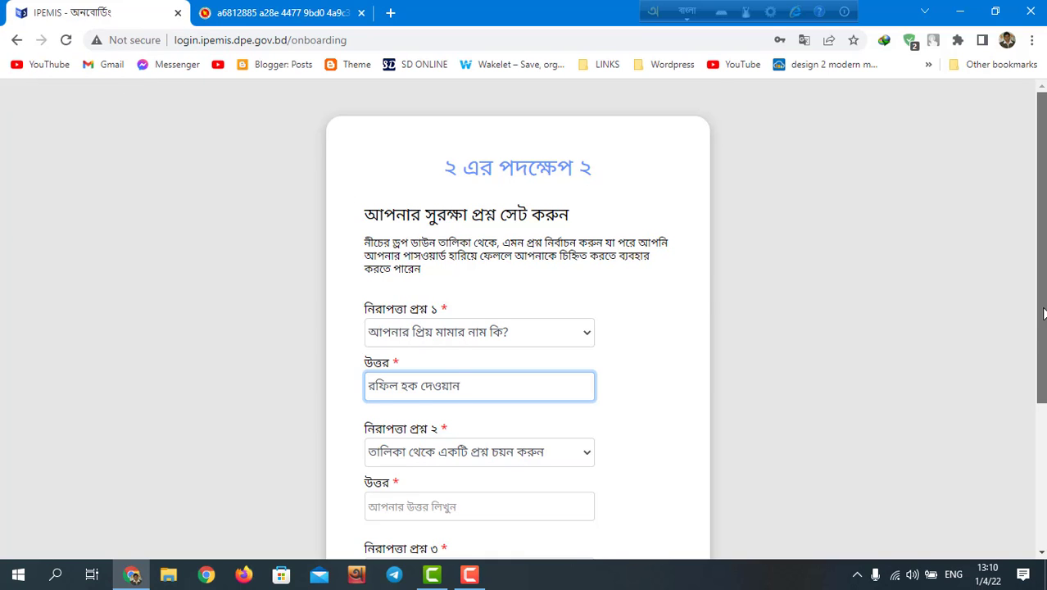
drag(1042, 314, 1043, 439)
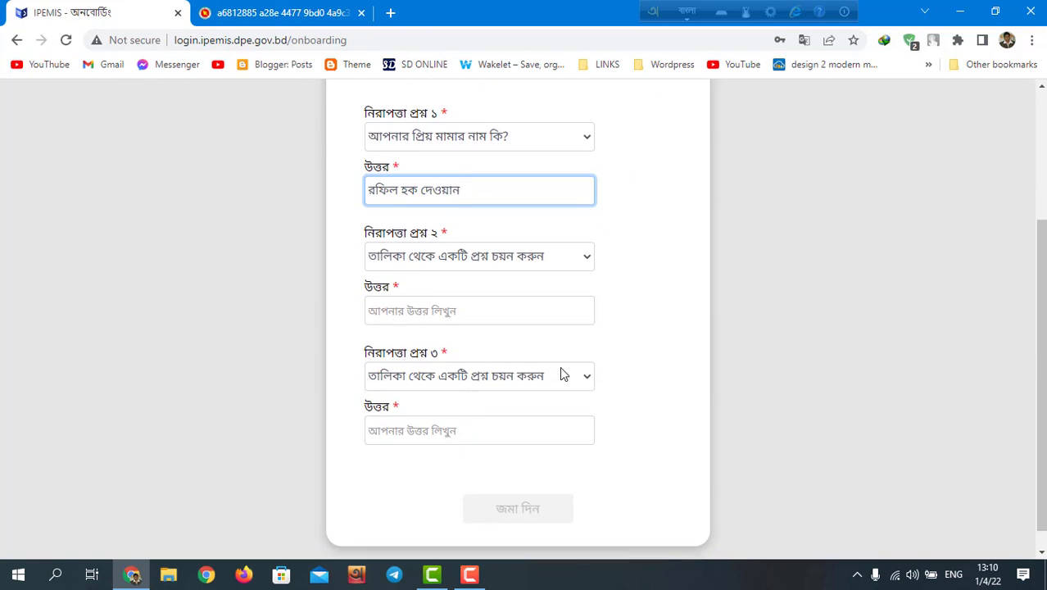
Step: Set question 2 to the maternal grandfather's name and answer it in Bangla
click(587, 262)
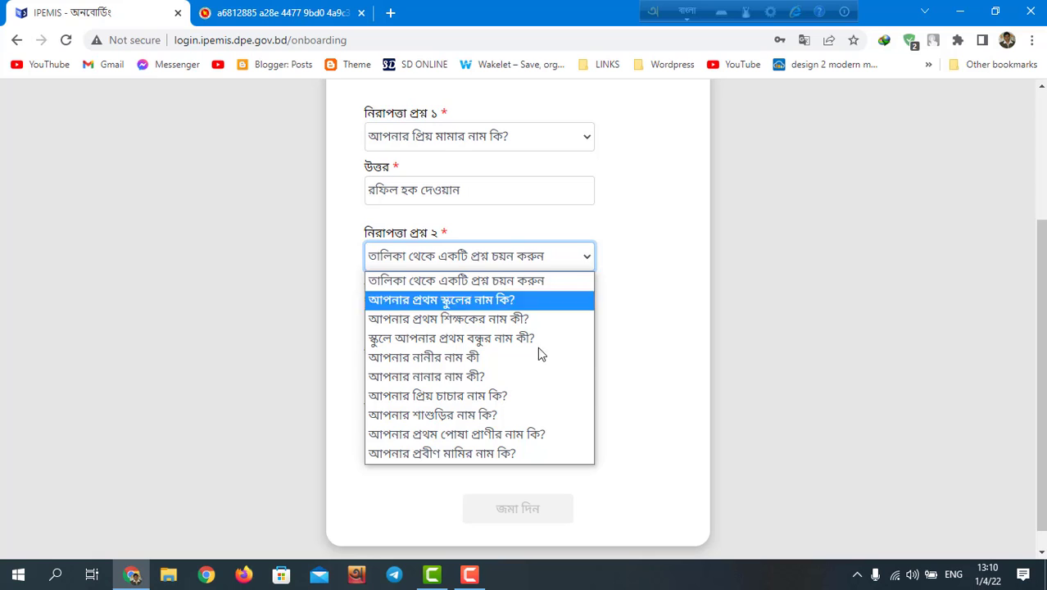
click(434, 378)
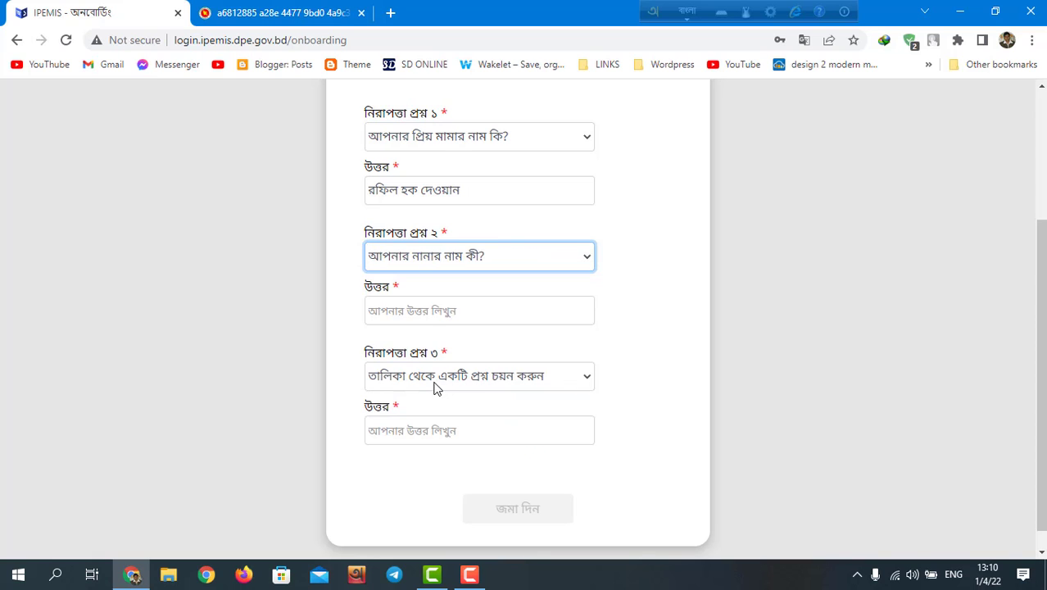
click(436, 313)
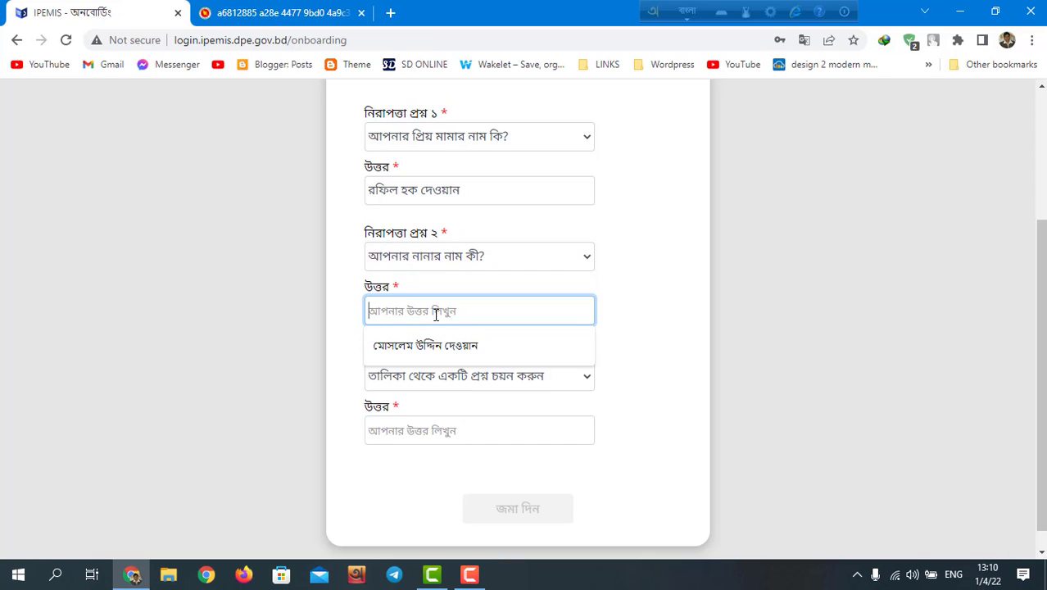
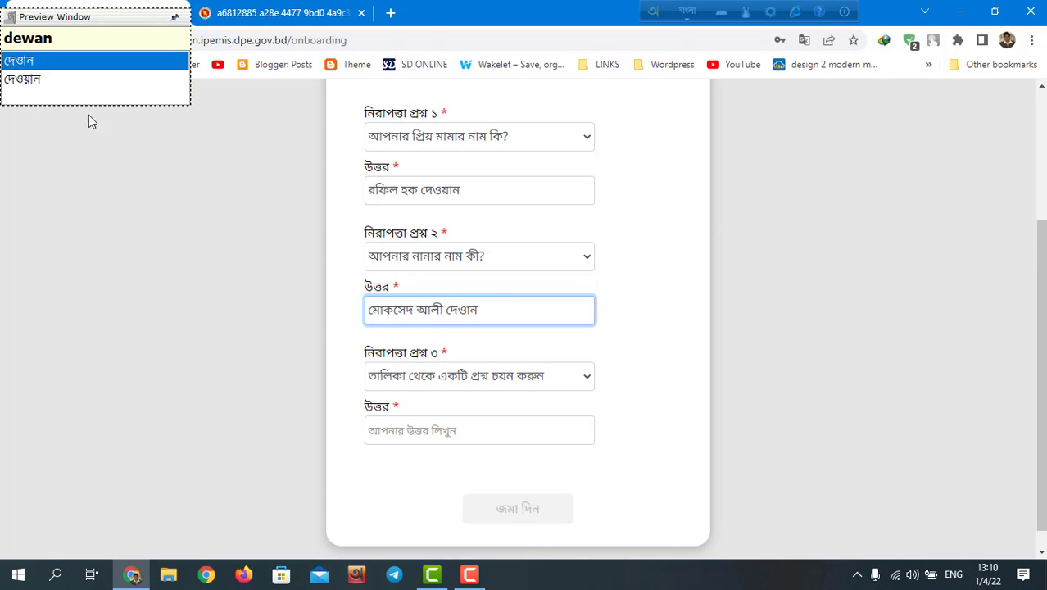
click(9, 80)
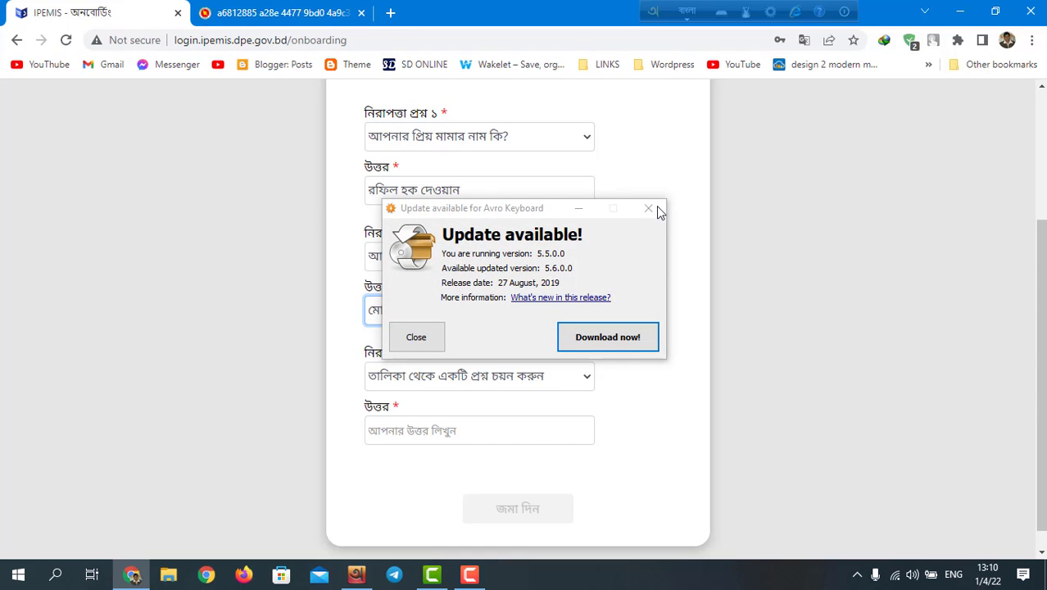
click(656, 212)
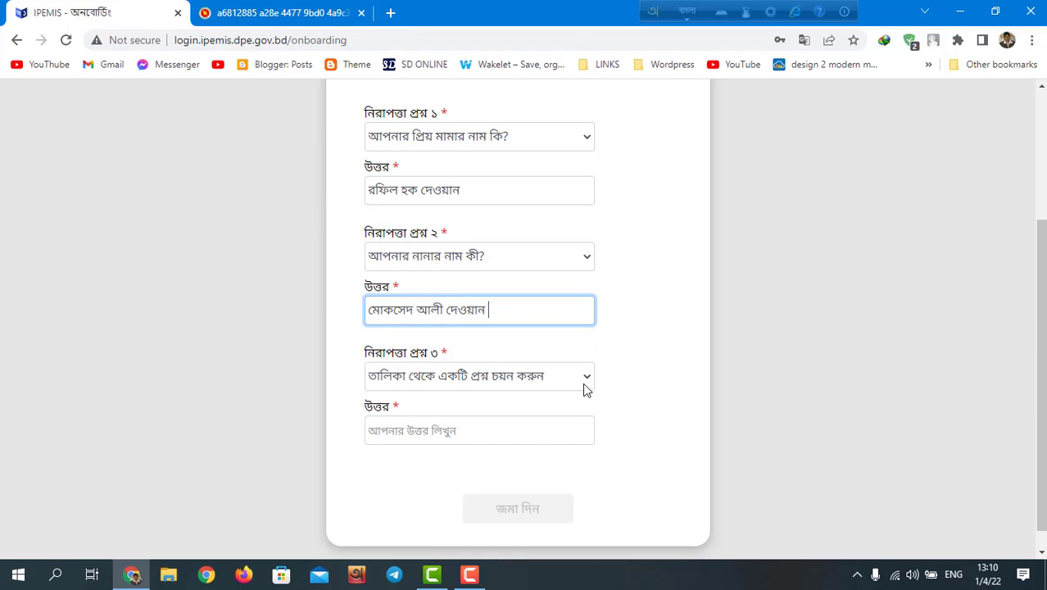
Step: Set question 3 to the first school's name, answer it in Bangla, and submit with জমা দিন
click(584, 378)
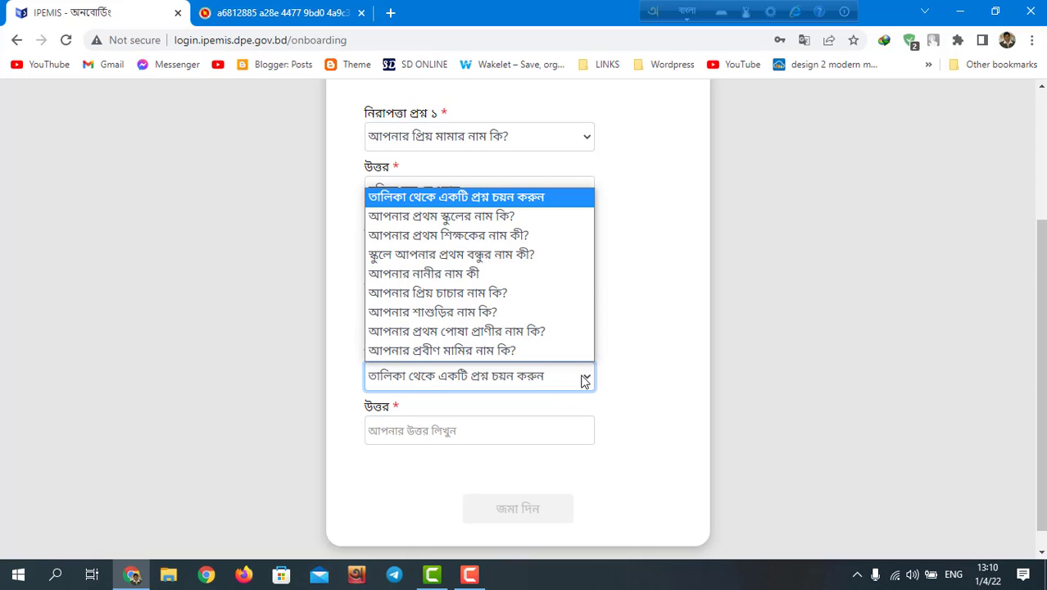
click(584, 380)
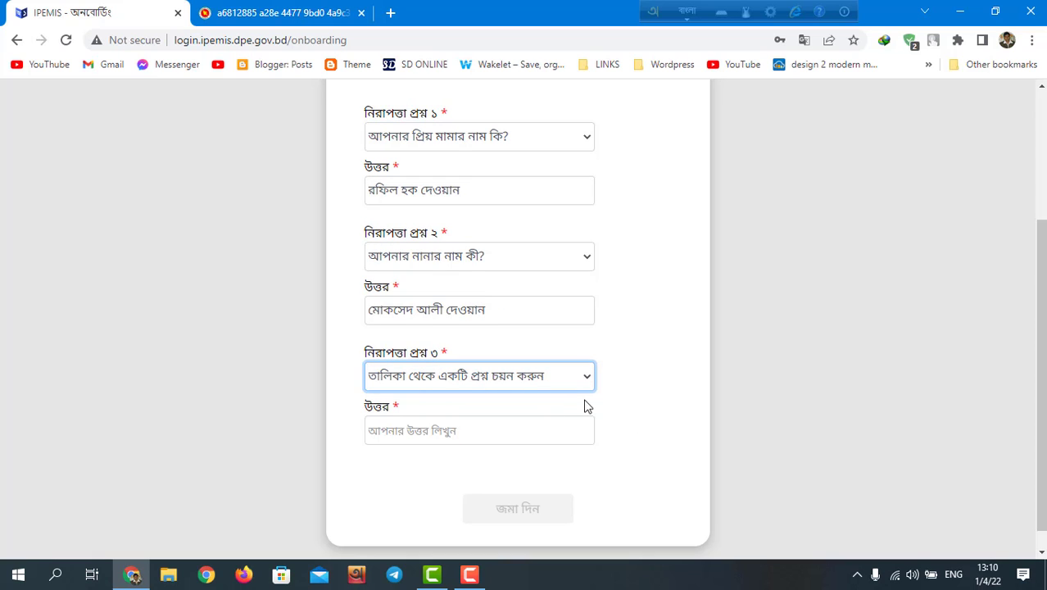
click(588, 380)
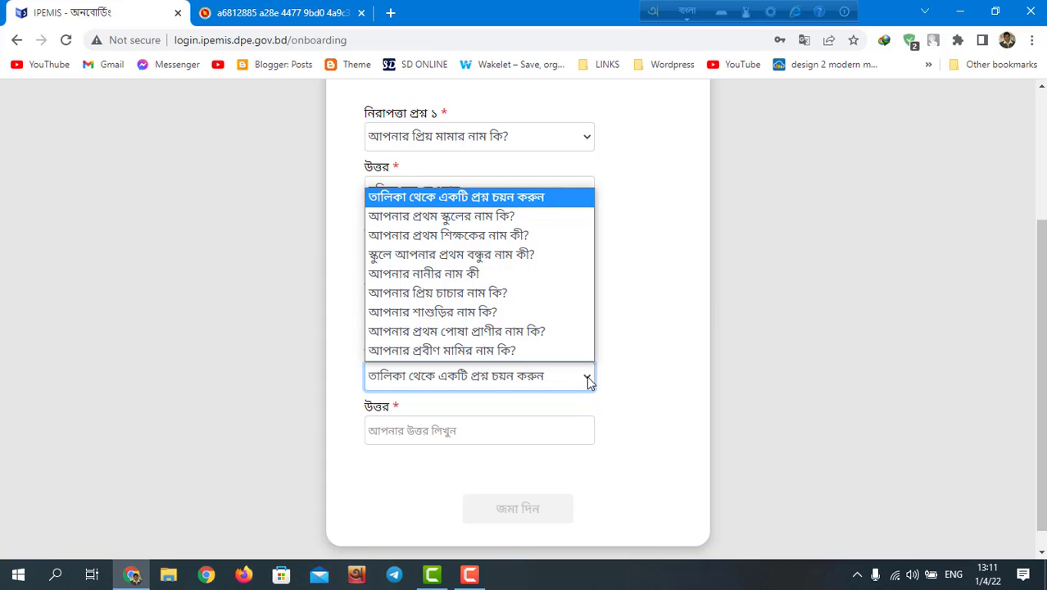
click(460, 217)
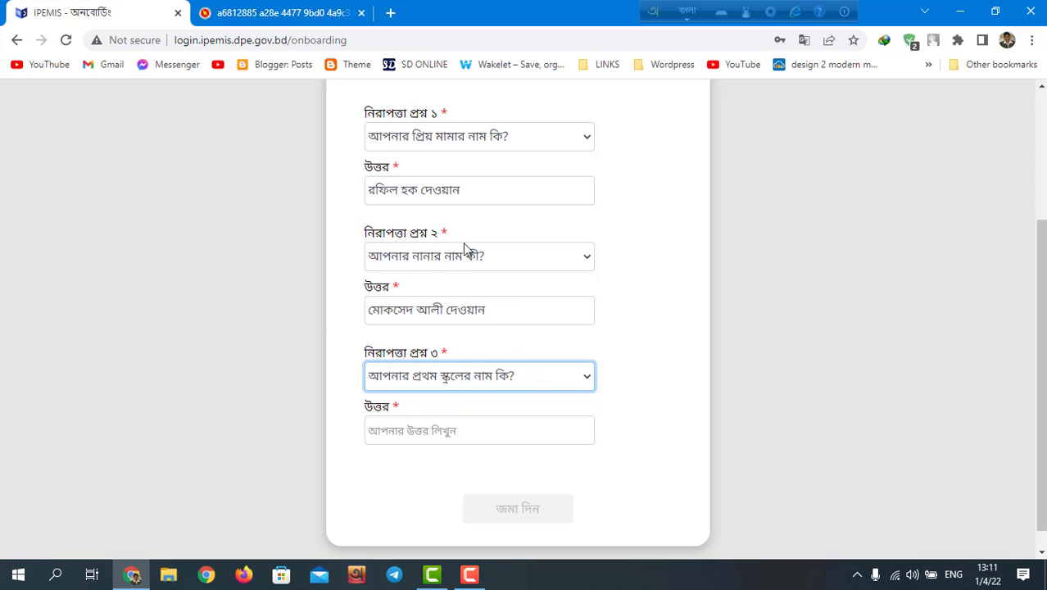
click(452, 433)
text(াল আশুলির চর সরকারি প্রাথমিক বিদ্যালয়)
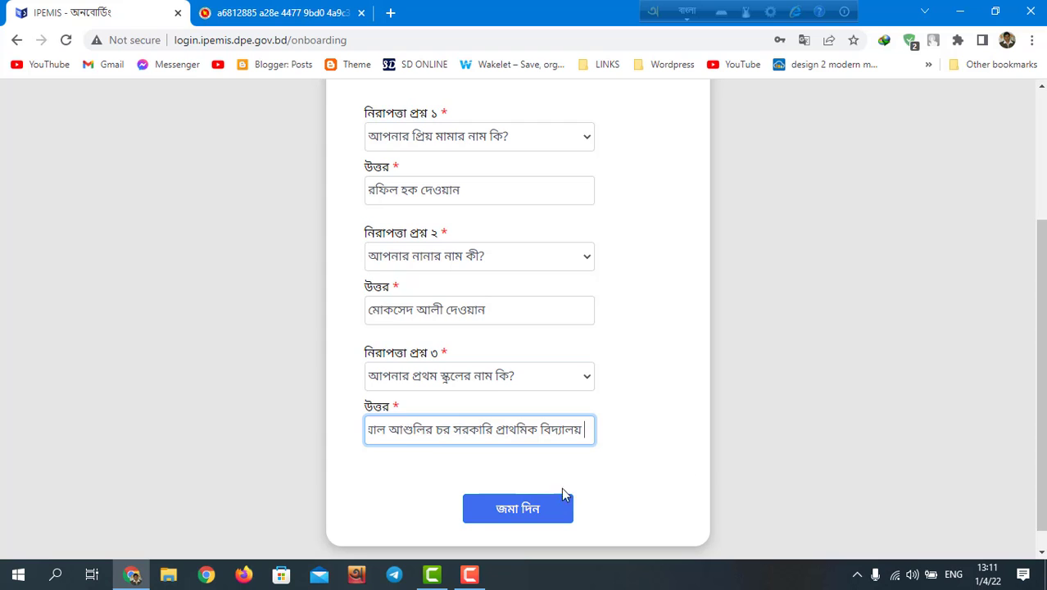
click(520, 509)
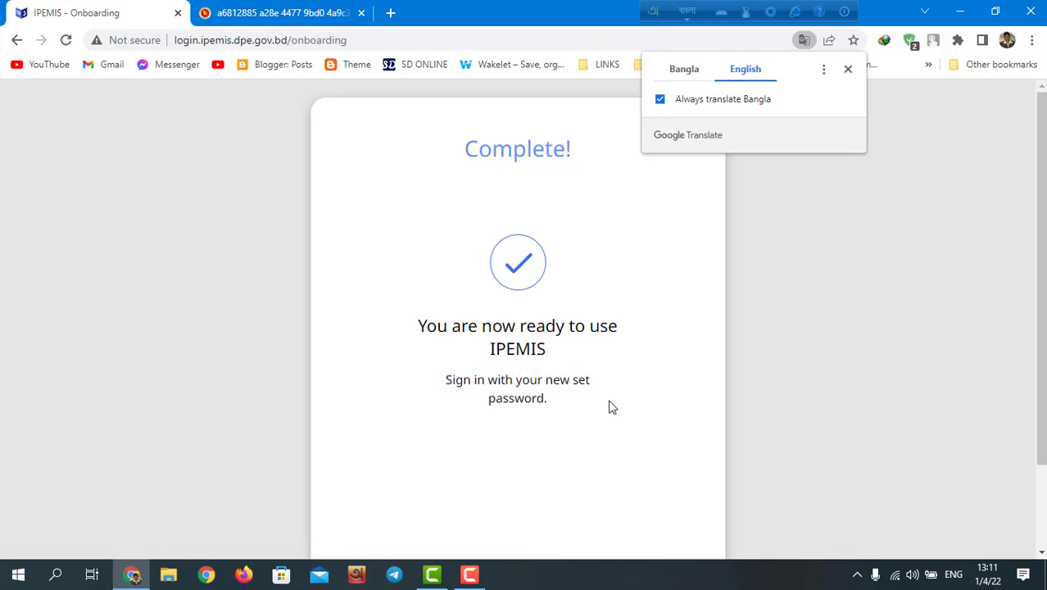
Step: Keep the completion page in Bangla, dismiss the translate offer, and click সাইন ইন
click(680, 72)
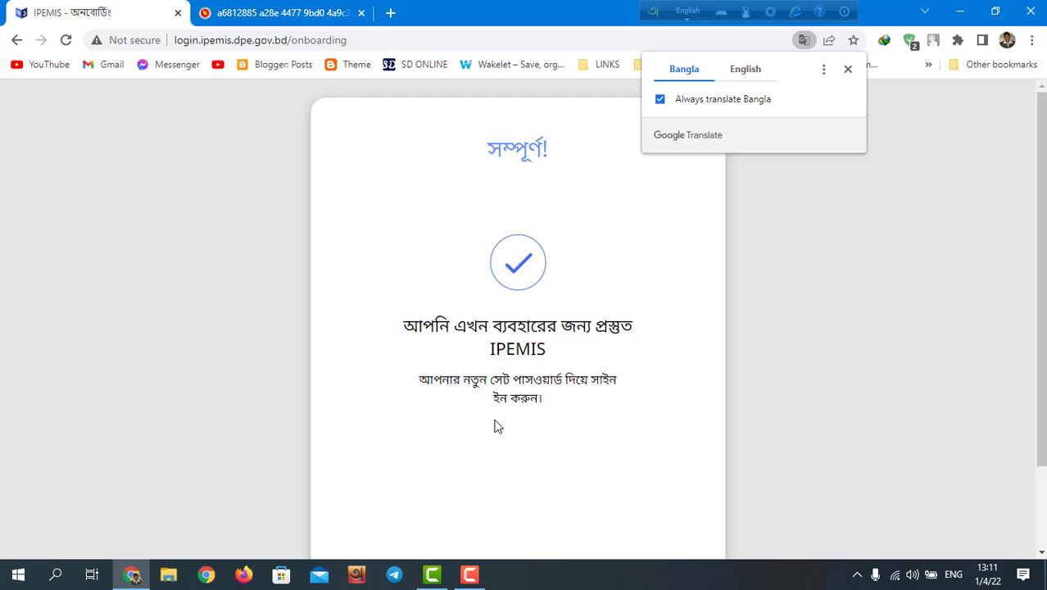
click(897, 202)
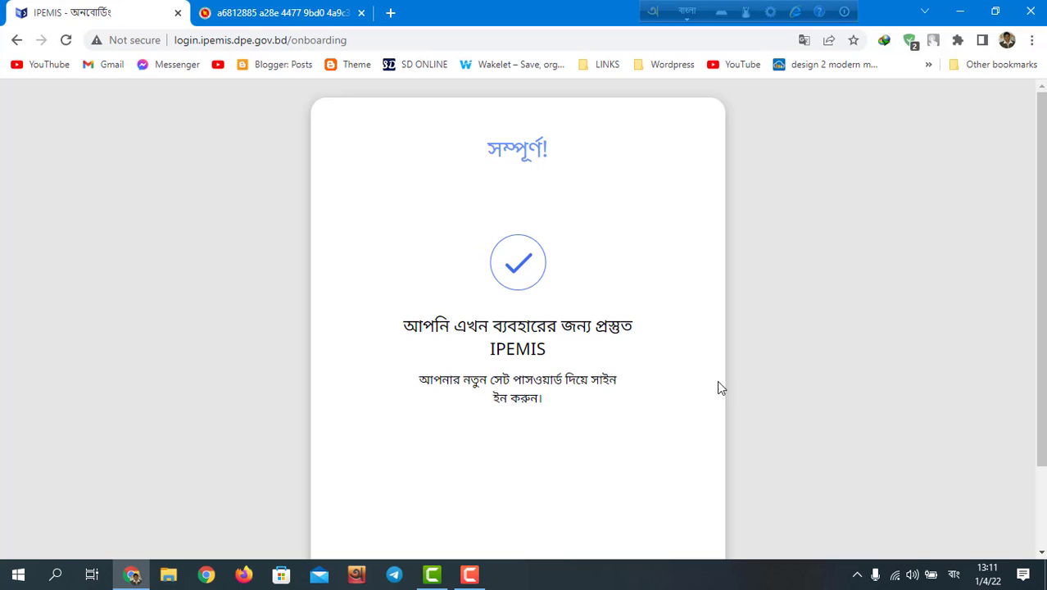
scroll(518, 320, down, 1)
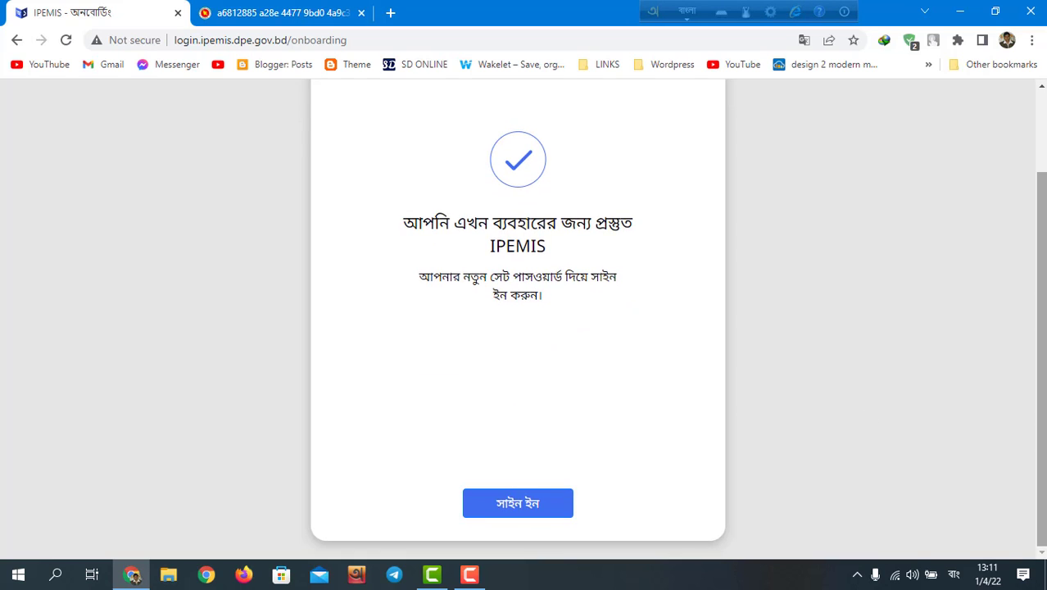
click(511, 504)
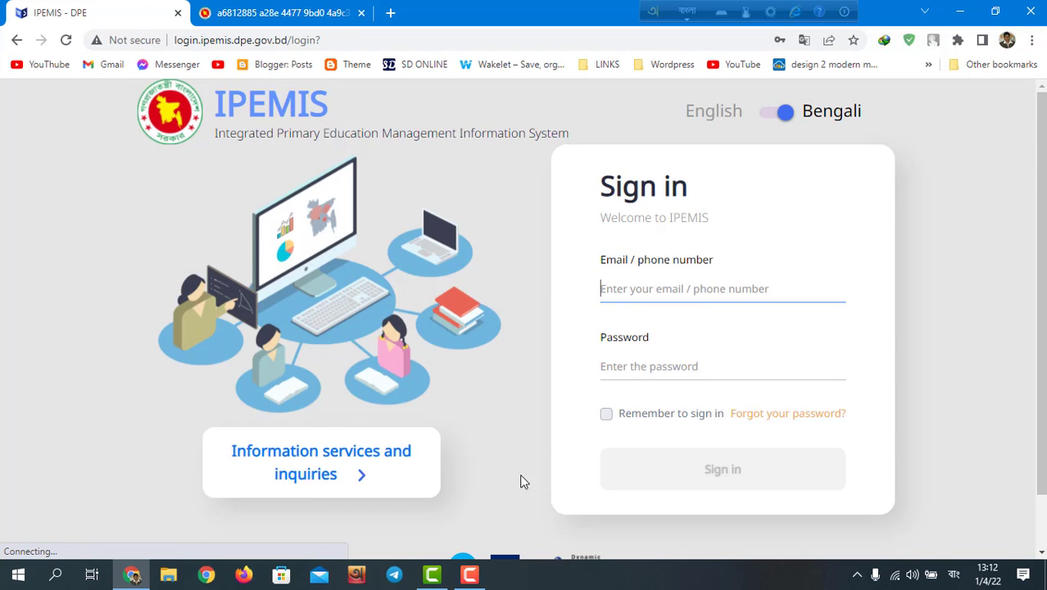
Step: Sign in to IPEMIS with the first saved head-teacher account from Chrome's autofill list
click(606, 289)
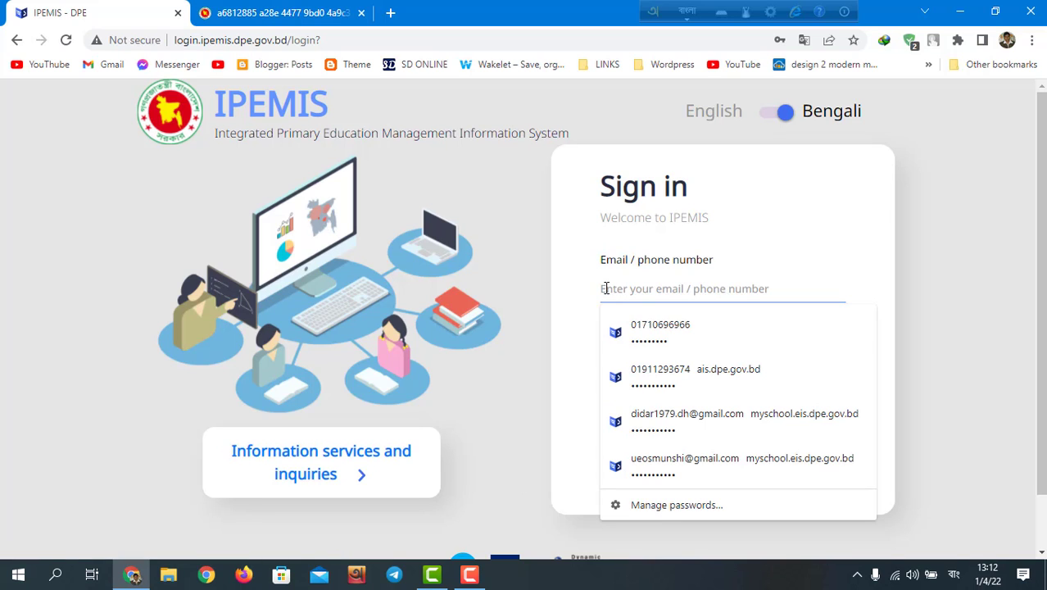
click(649, 325)
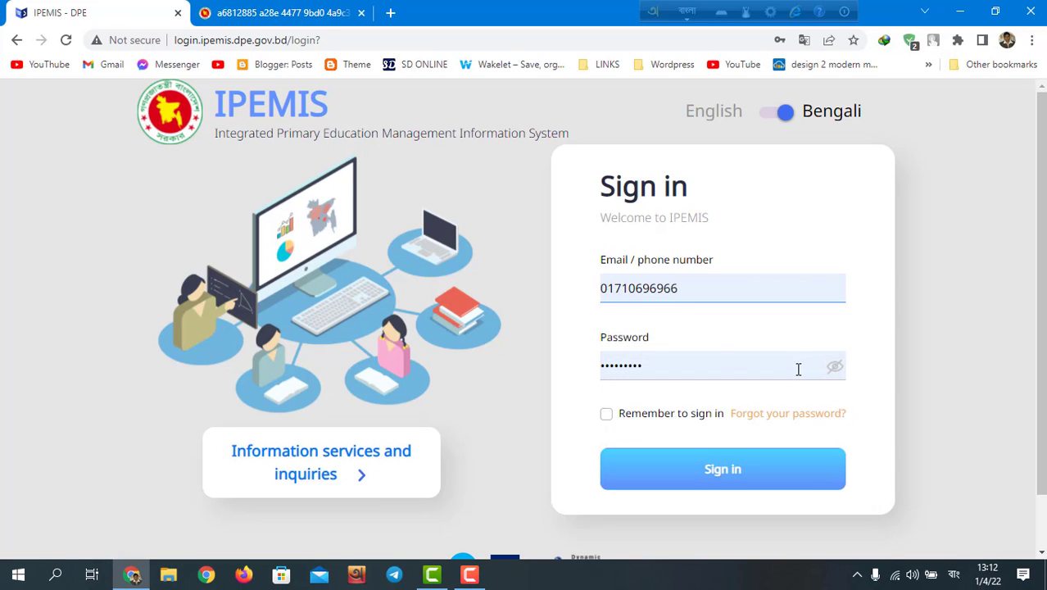
click(718, 475)
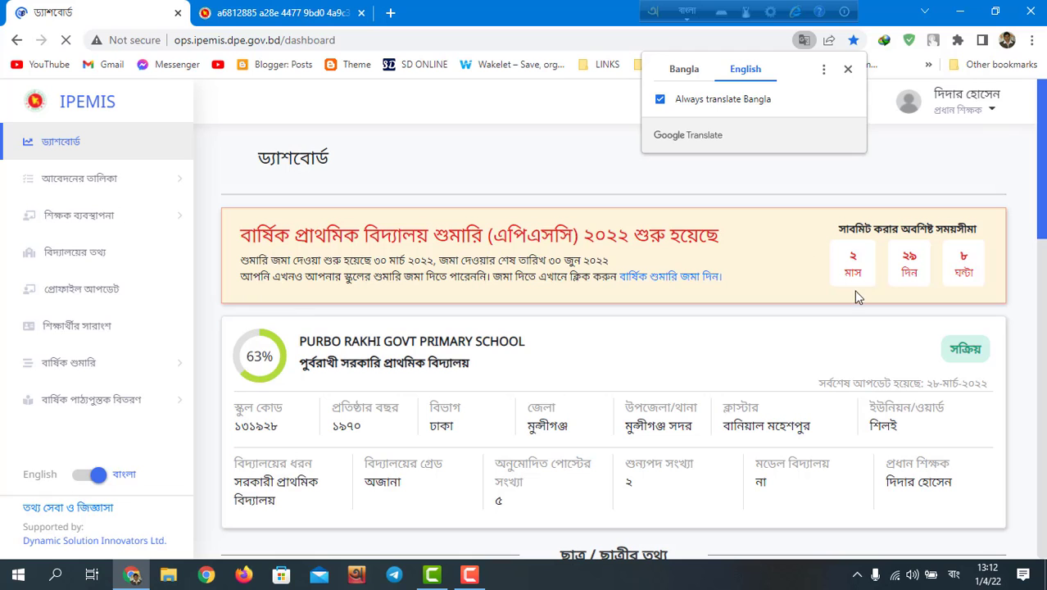
Step: Revert the dashboard from English to original Bangla and dismiss the Google Translate bubble
click(680, 71)
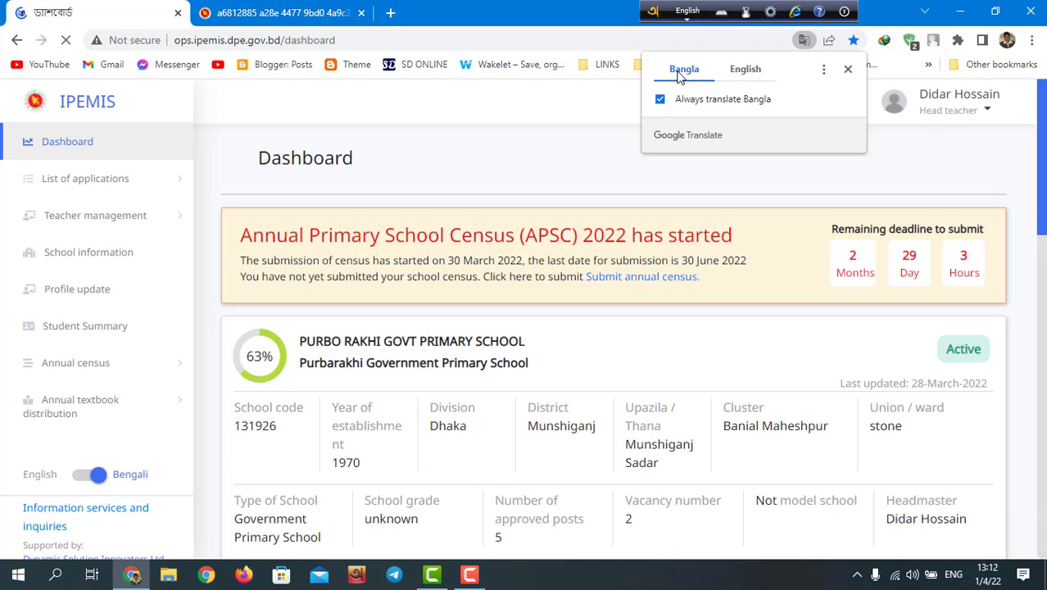
click(848, 69)
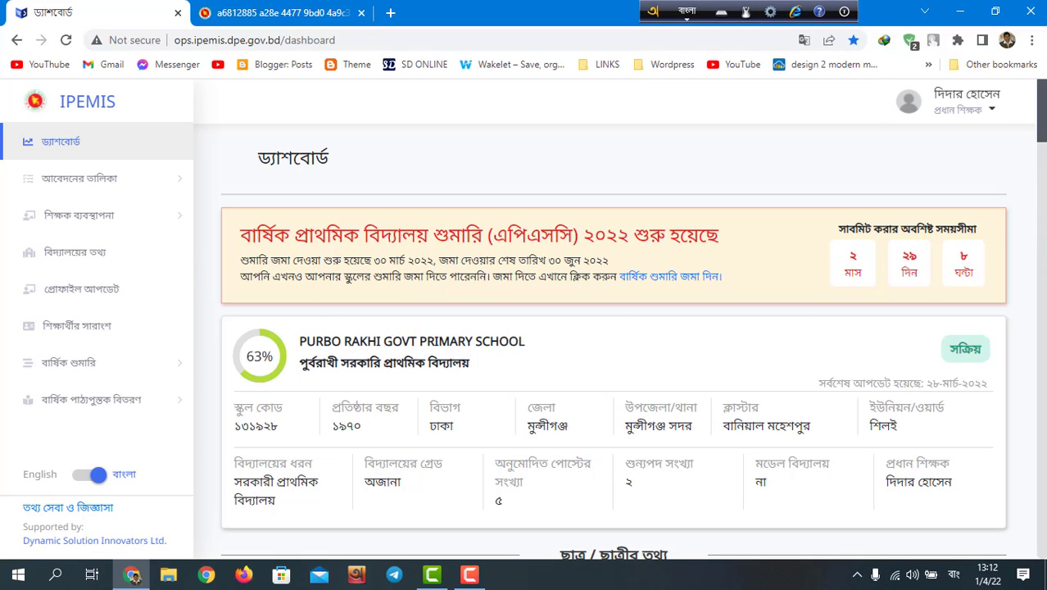
mouse_move(1042, 123)
mouse_down()
mouse_move(1042, 334)
mouse_move(1043, 115)
mouse_up()
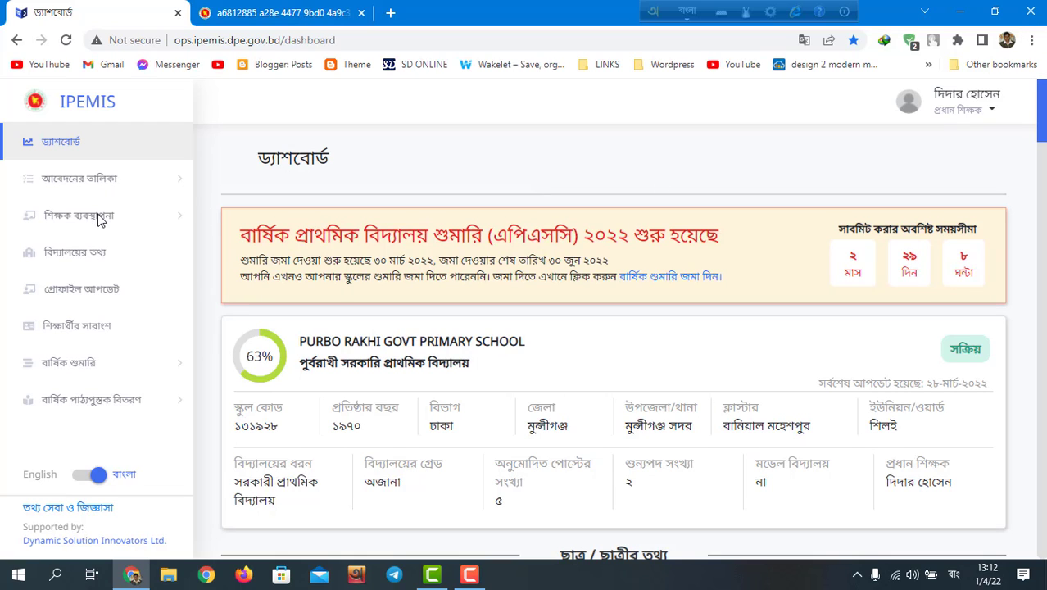
click(82, 291)
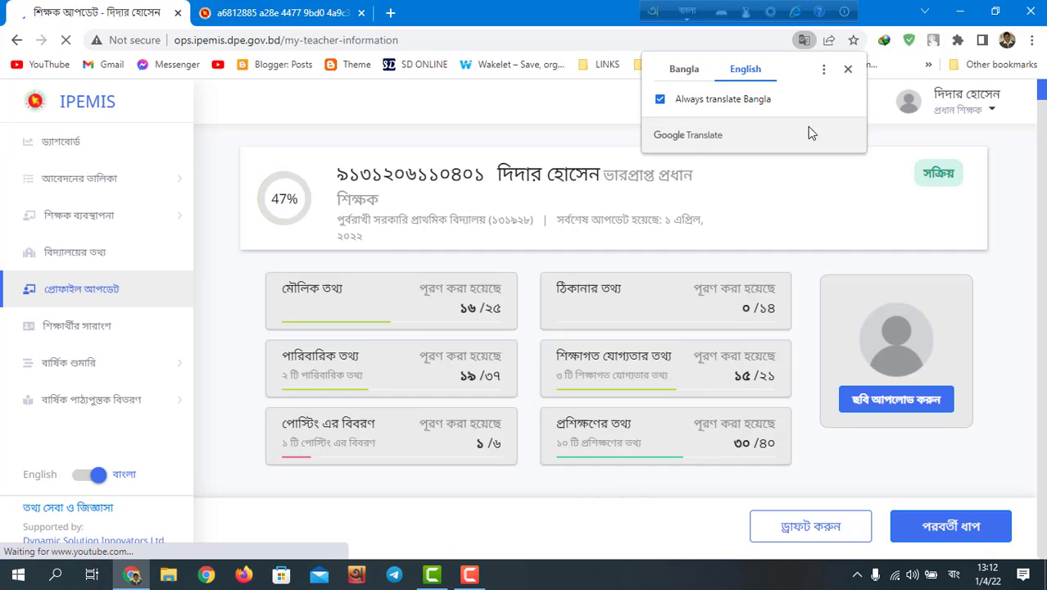
click(848, 68)
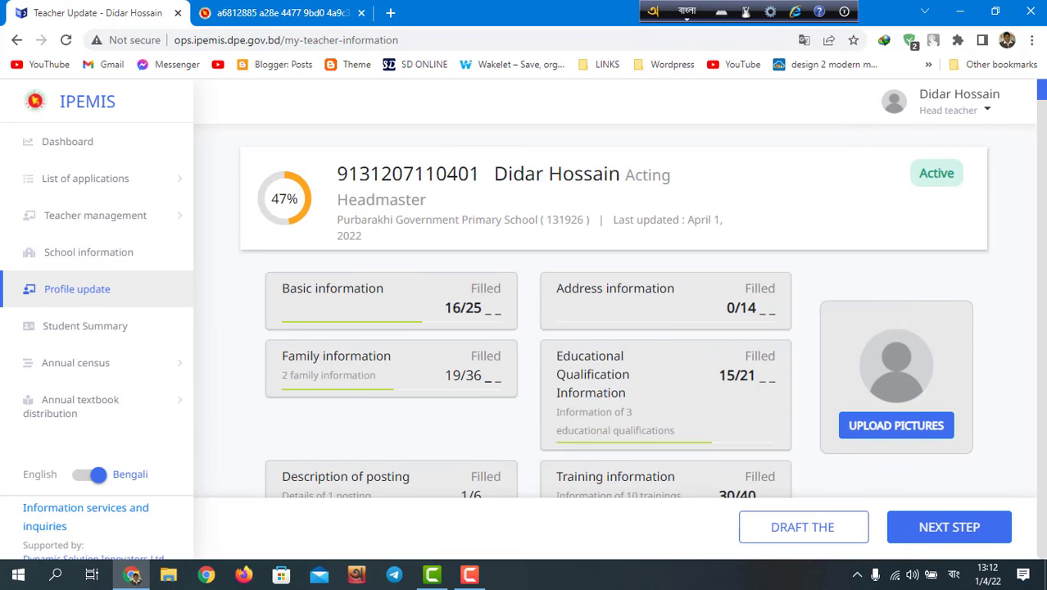
mouse_move(1042, 94)
mouse_down()
mouse_move(1042, 156)
mouse_move(1042, 91)
mouse_up()
click(803, 40)
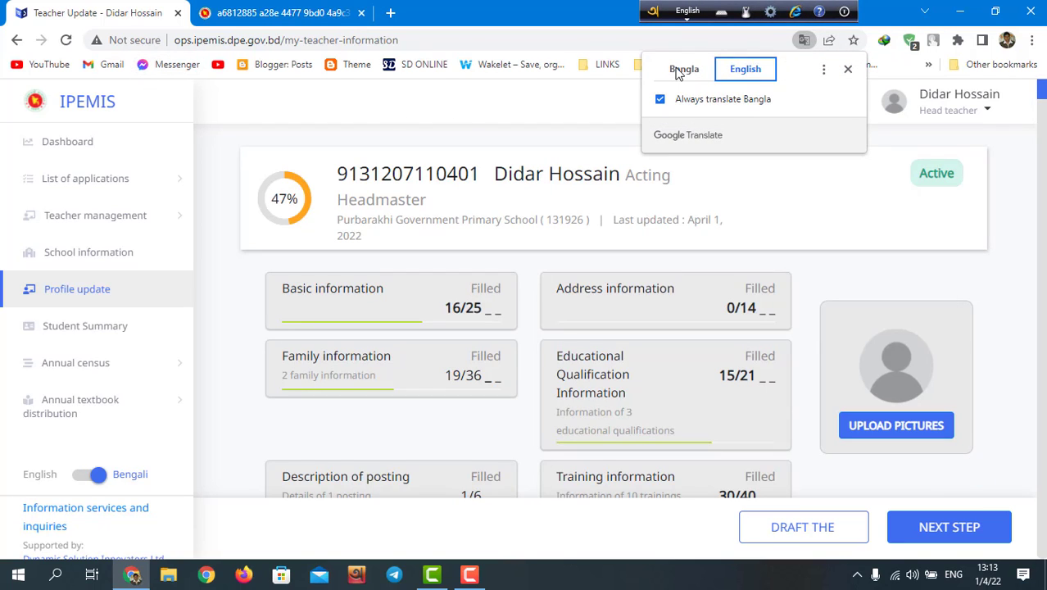
click(680, 70)
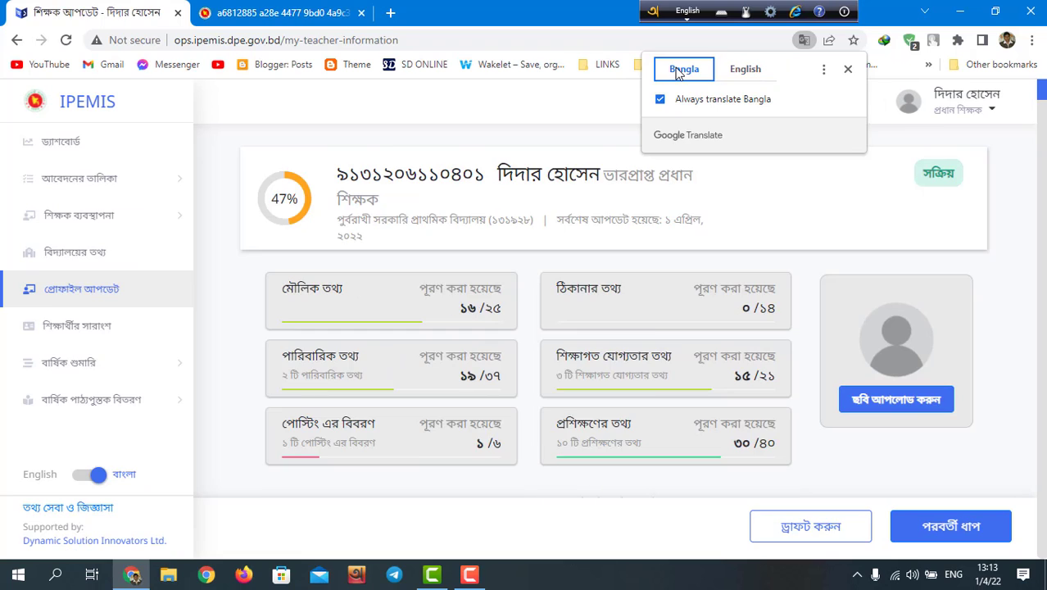
click(60, 145)
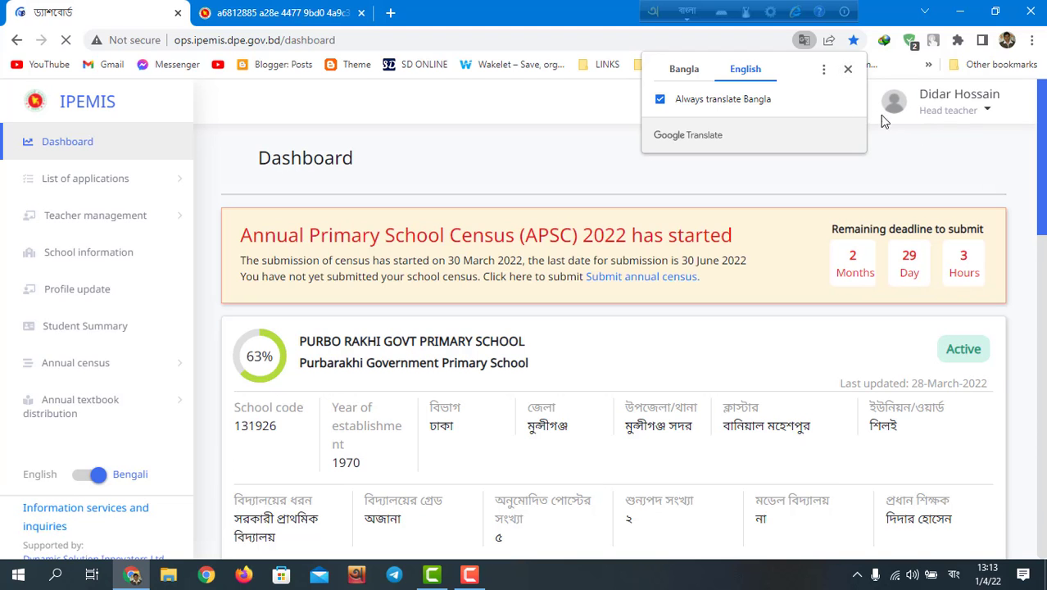
Step: Show the dashboard in original Bangla and close the translation offer
click(671, 70)
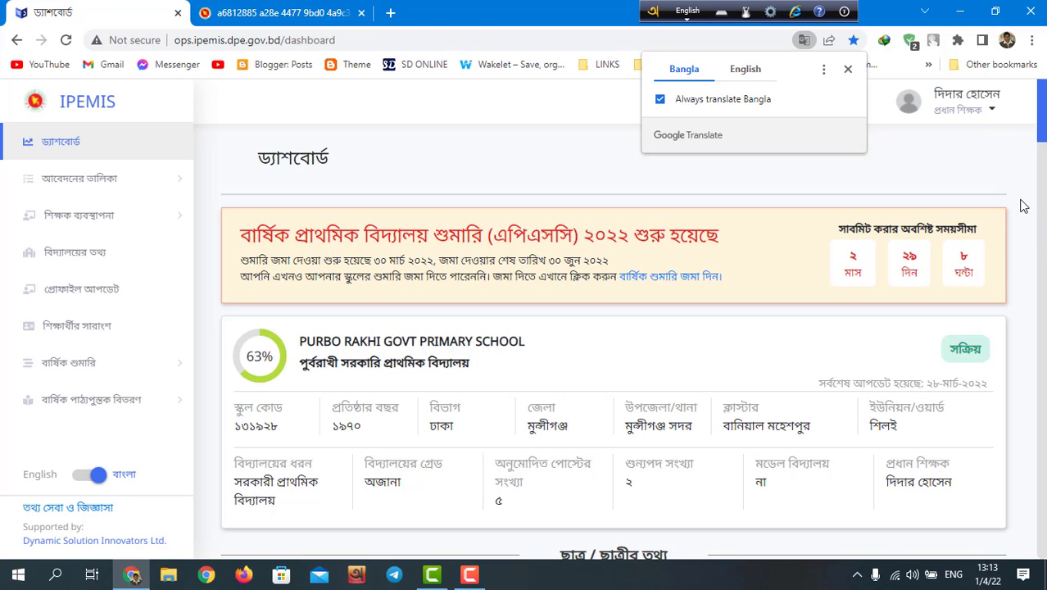
click(848, 69)
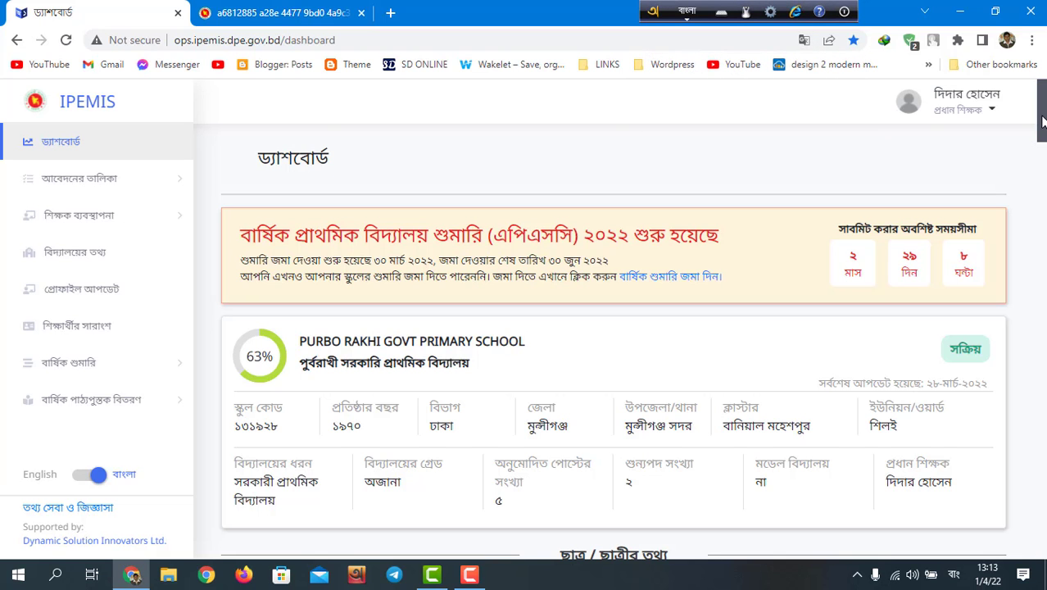
mouse_move(1042, 121)
mouse_down()
mouse_move(1037, 492)
mouse_move(1040, 115)
mouse_up()
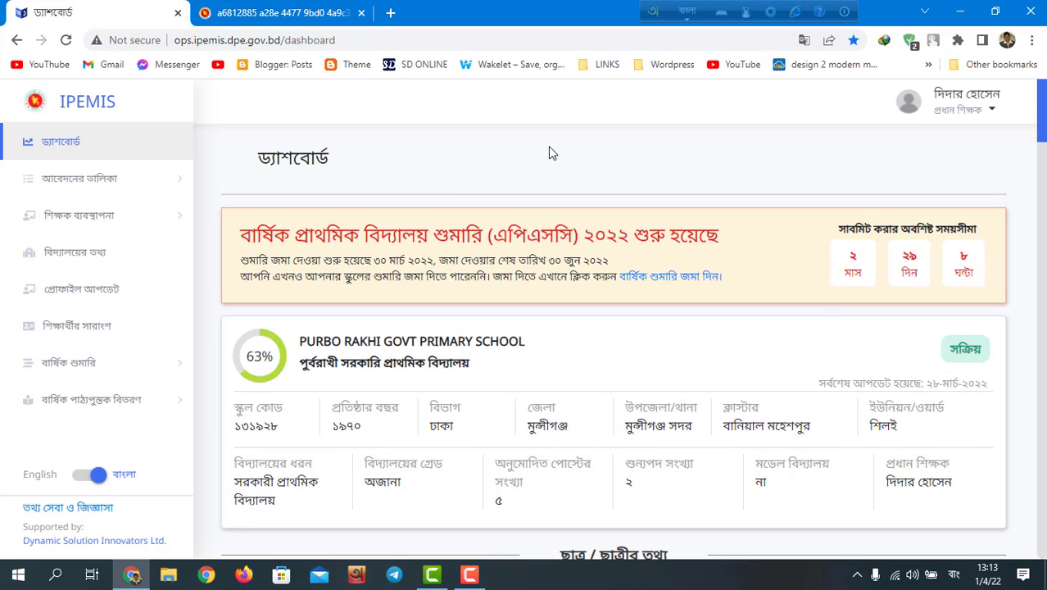
Step: Expand the Teacher management and Annual census menus in the sidebar
click(86, 218)
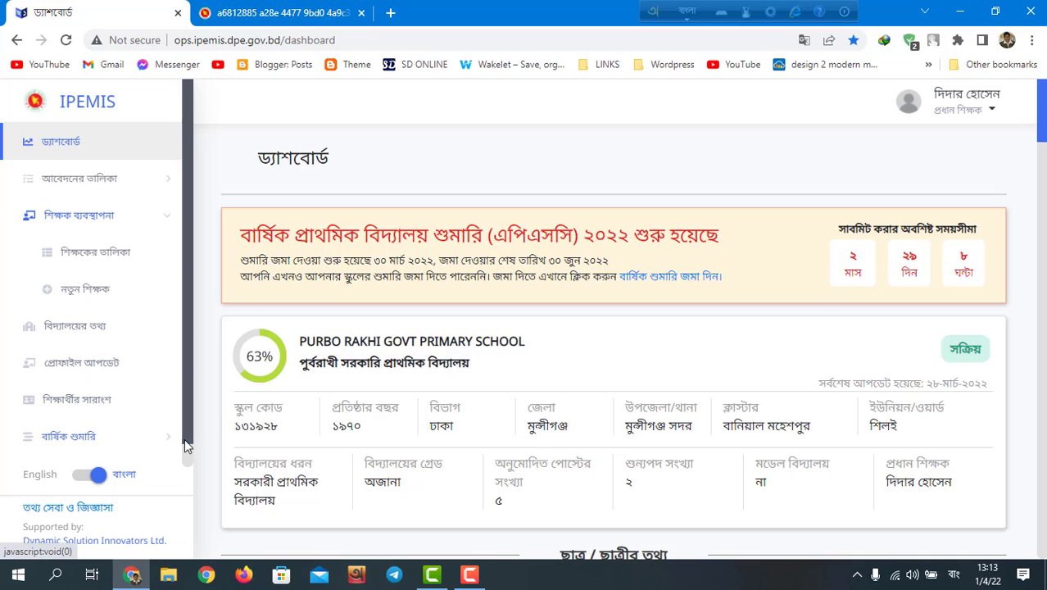
scroll(187, 448, down, 1)
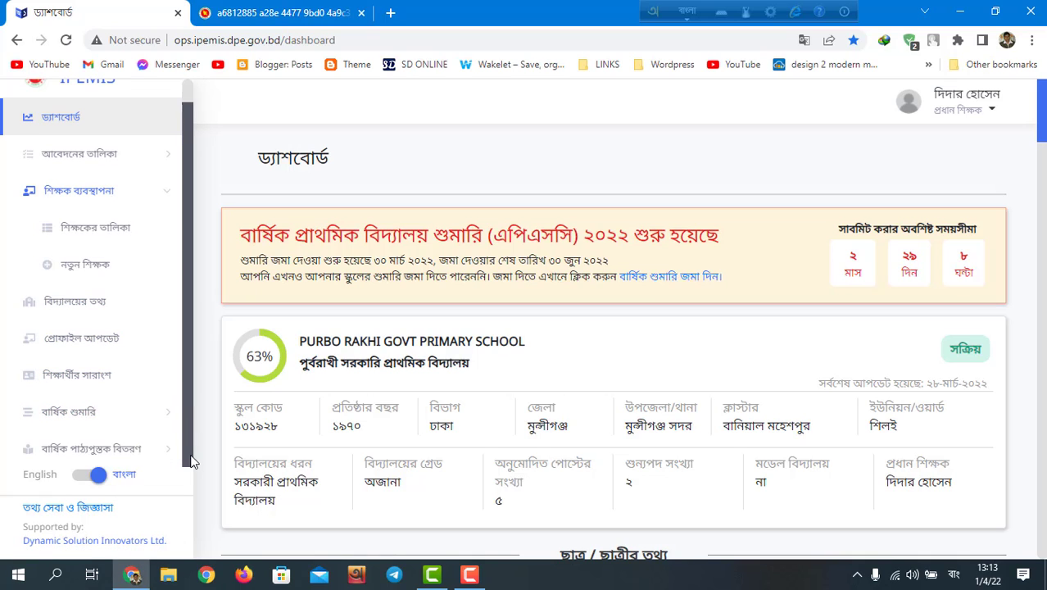
click(70, 412)
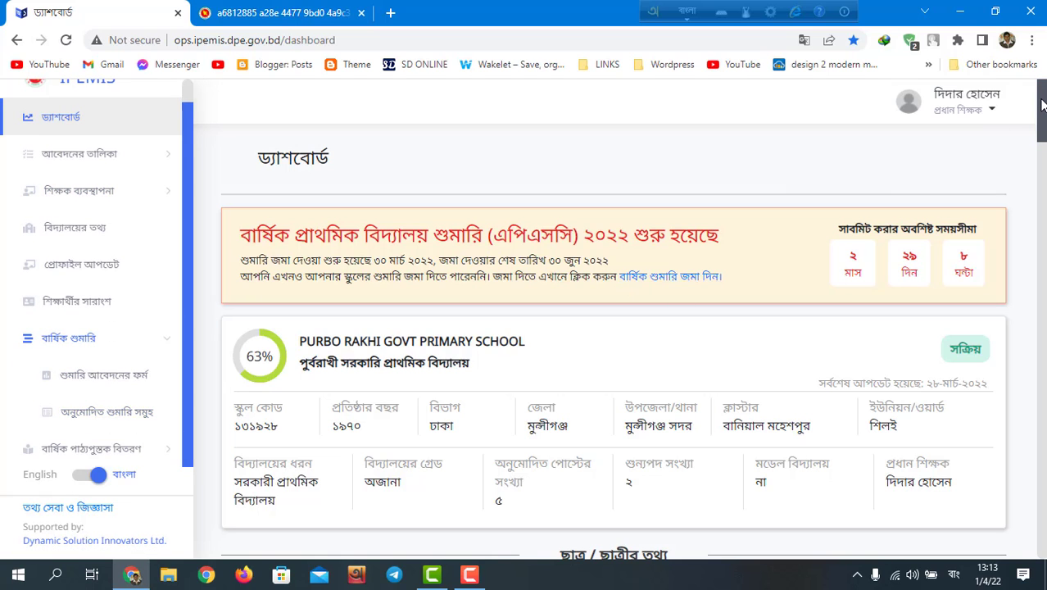
drag(1042, 104, 1028, 151)
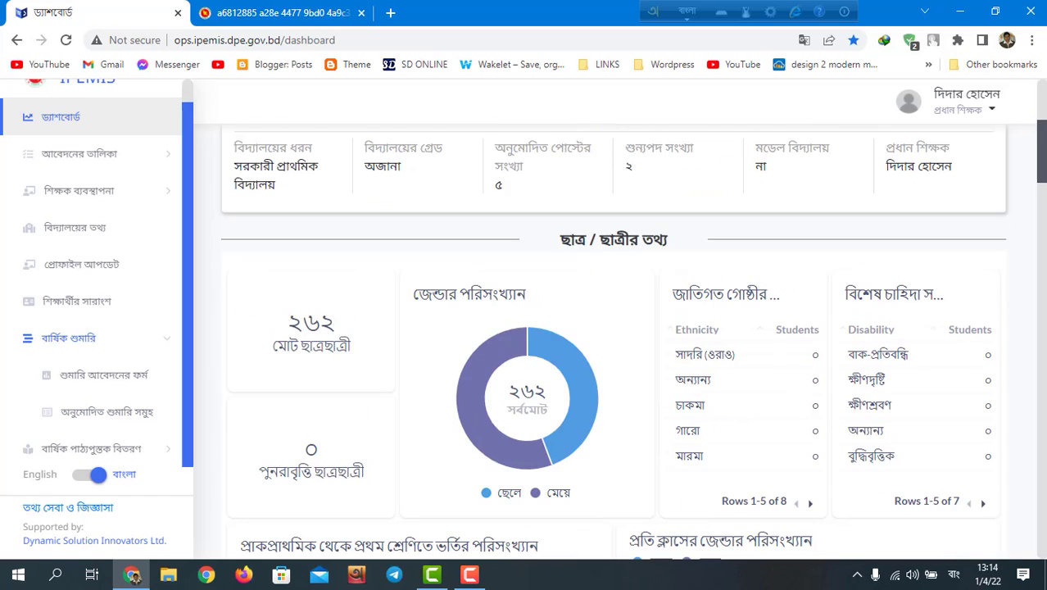
Step: Reload the Dashboard, switch it back to Bangla, and dismiss the translation offer
click(87, 123)
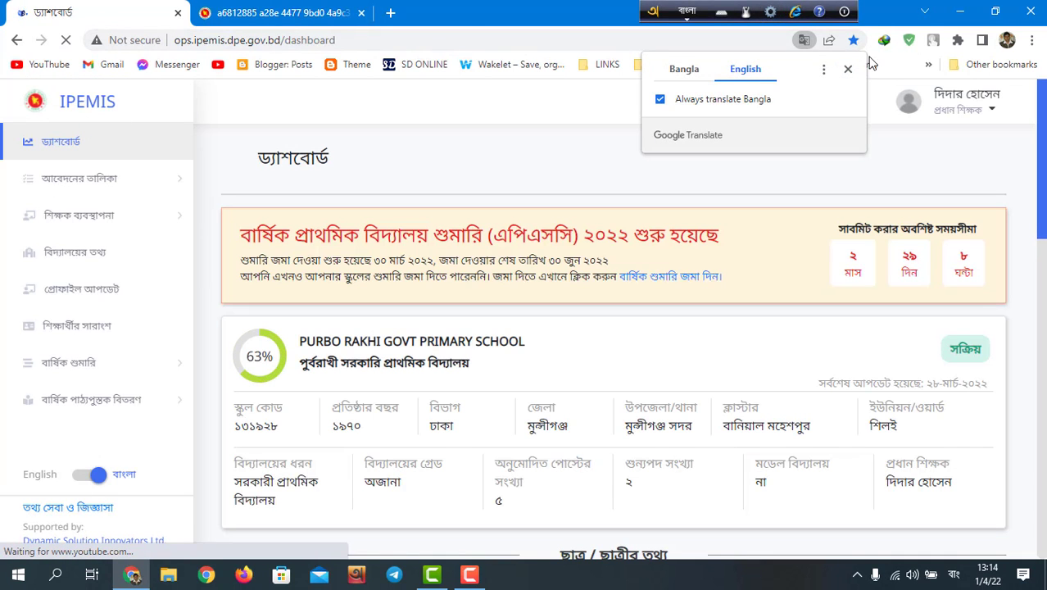
click(684, 69)
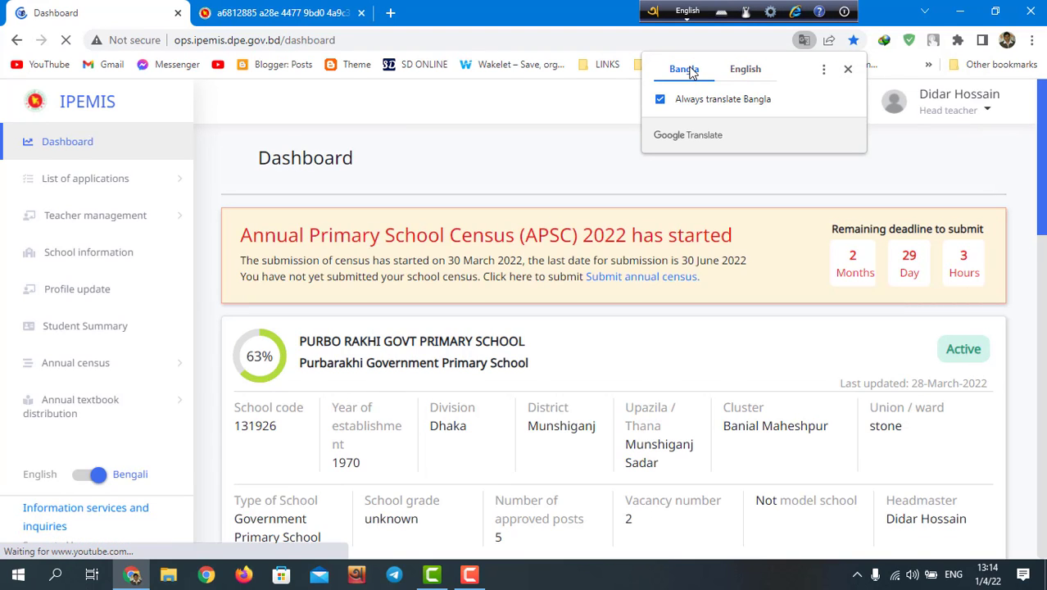
click(848, 69)
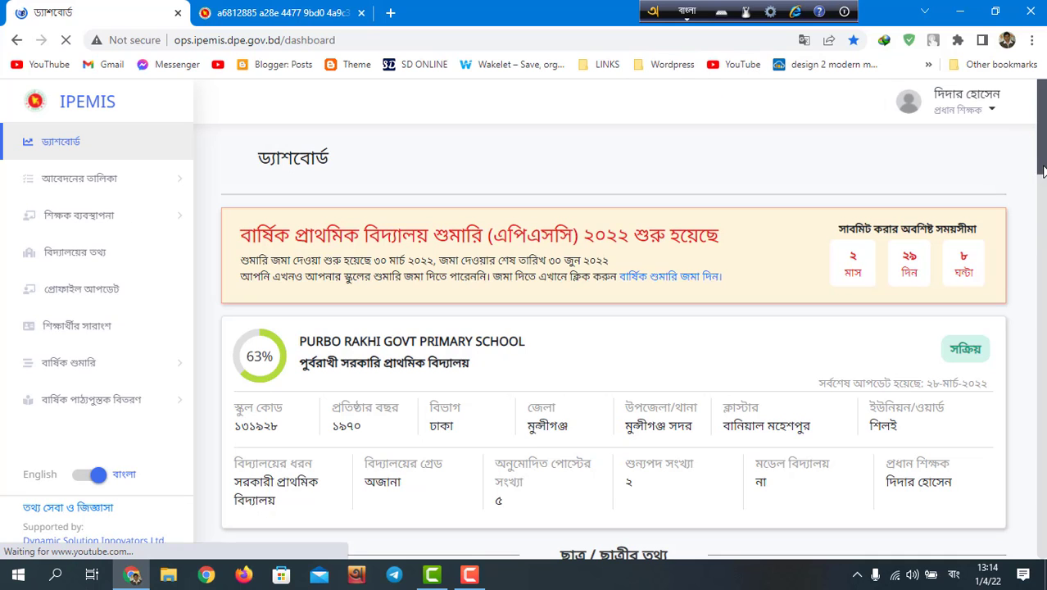
drag(1042, 169, 1042, 108)
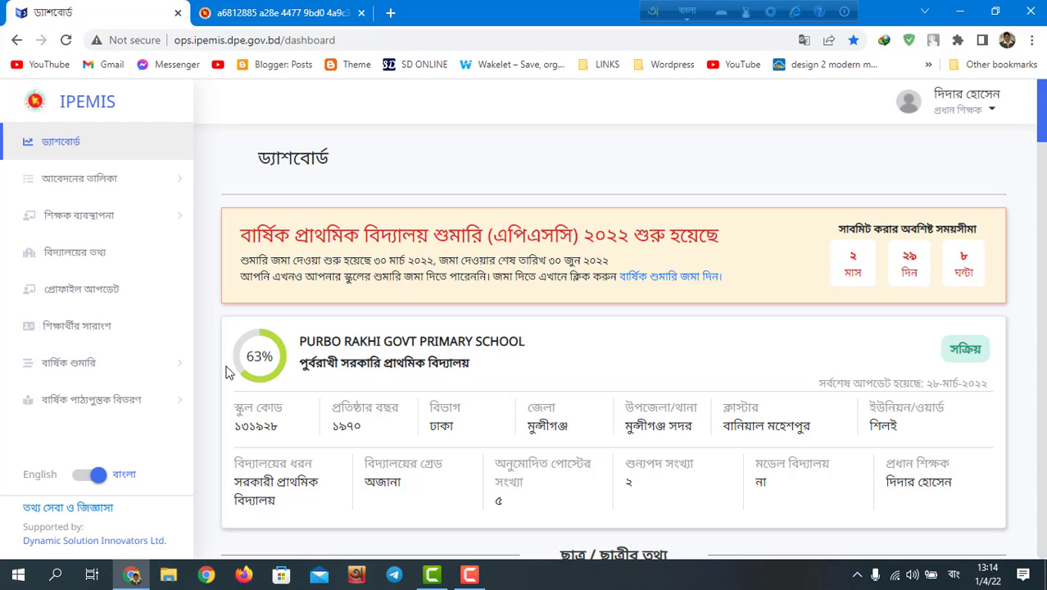
Step: Open the 'তথ্য সেবা ও জিজ্ঞাসা' help page and keep it in Bangla without translation
click(81, 507)
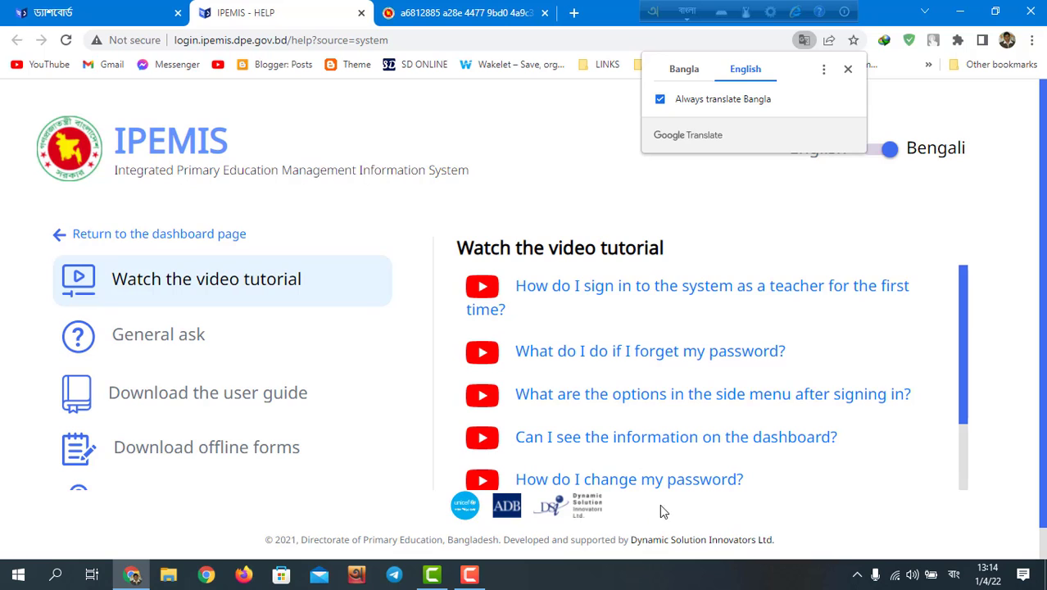
click(684, 71)
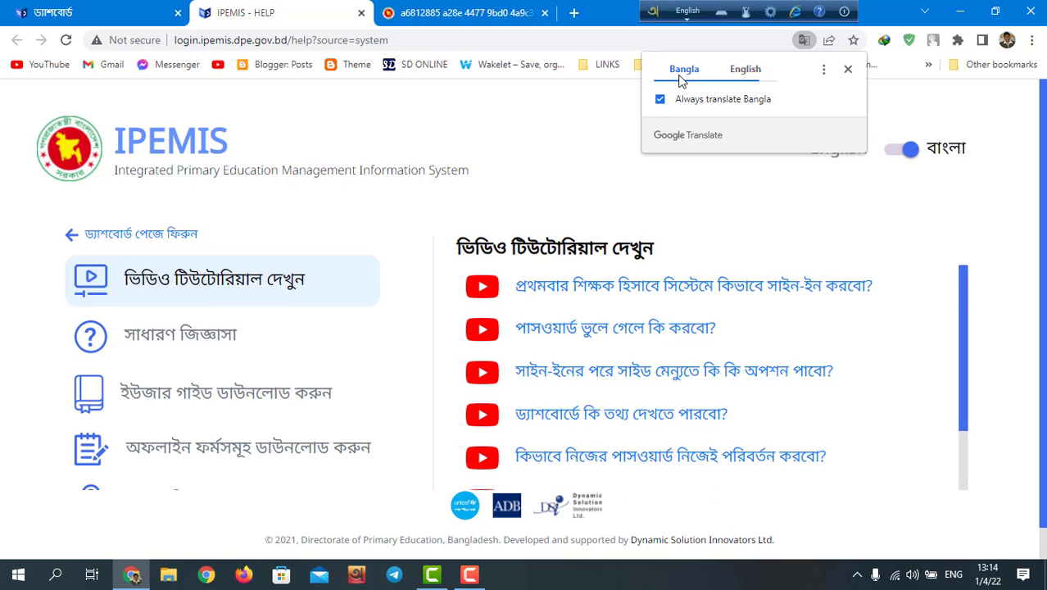
click(849, 70)
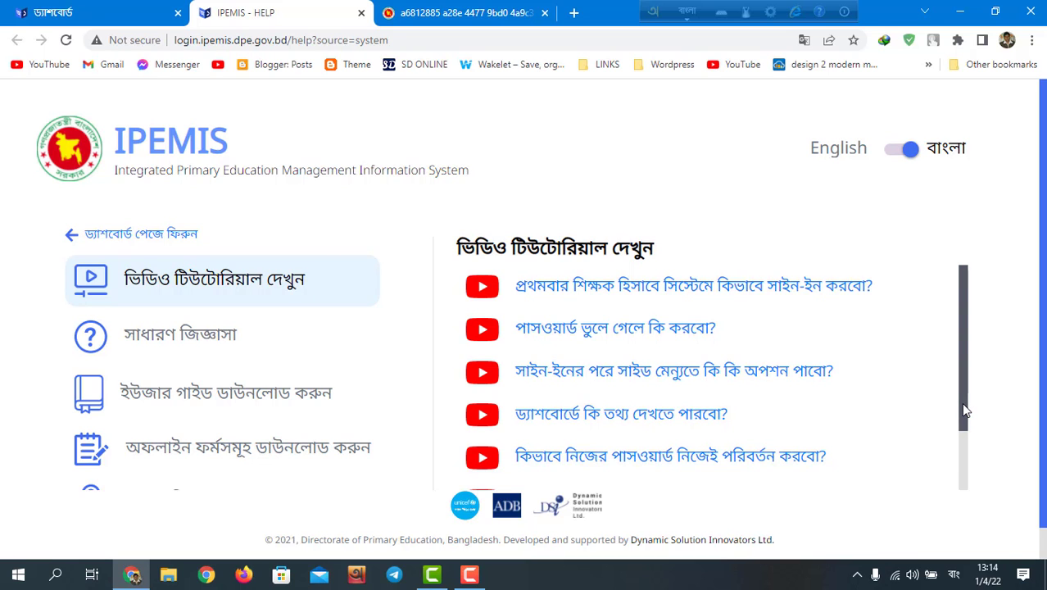
Step: Scroll through the video tutorial list, then return to the dashboard tab
drag(964, 409, 995, 525)
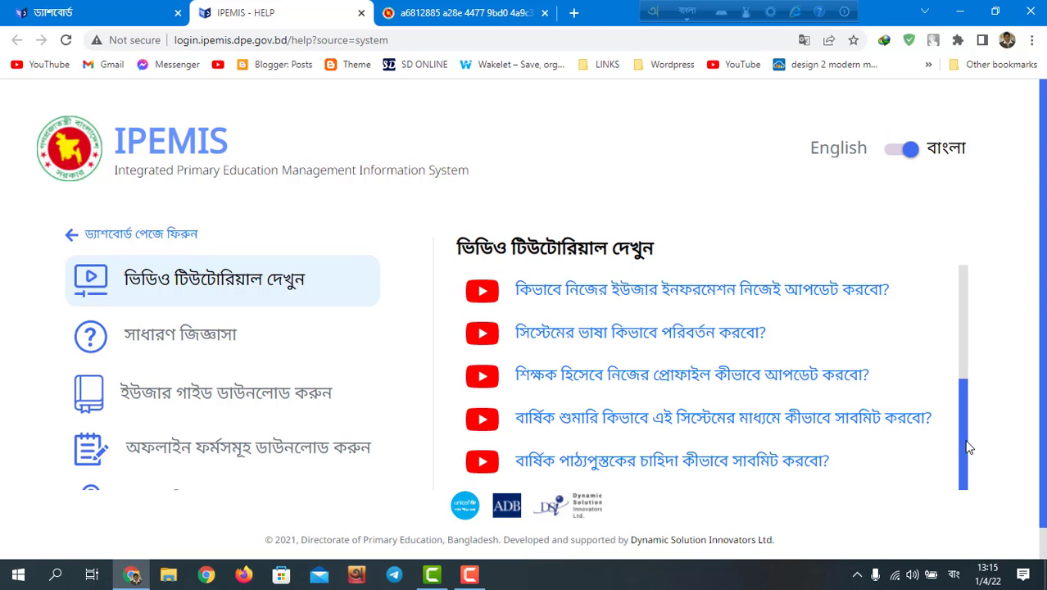
drag(967, 447, 960, 315)
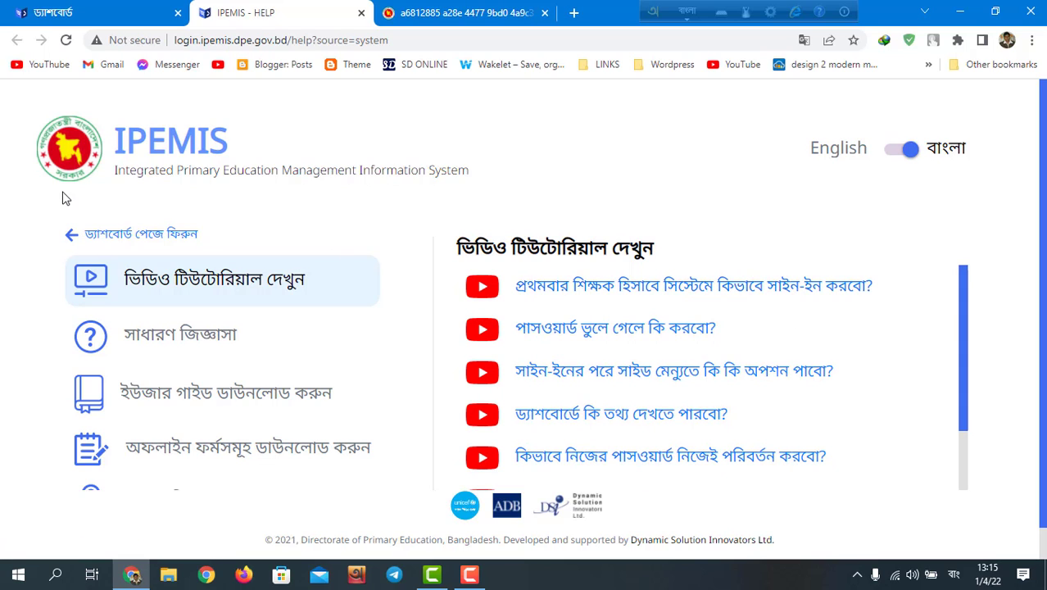
click(76, 241)
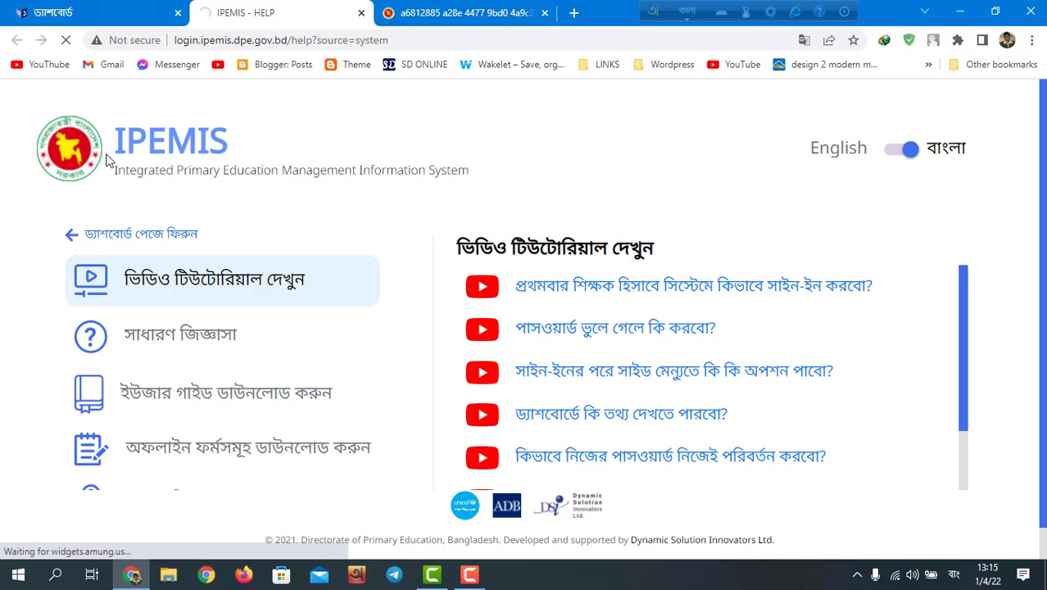
click(53, 10)
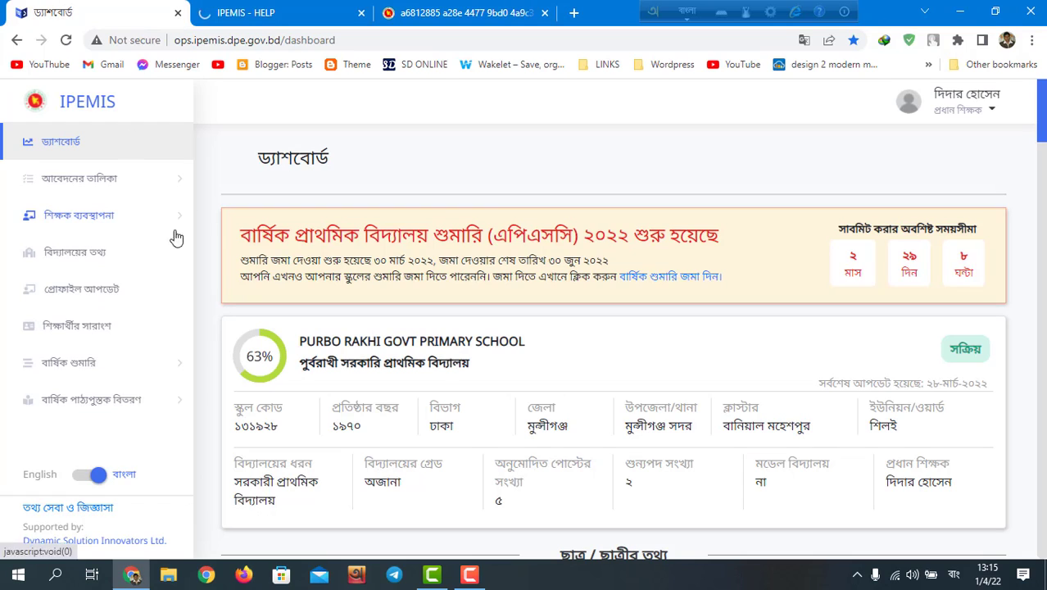
Step: Reopen the help link, switch to the IPEMIS - HELP tab, and scroll its tutorial list down
click(95, 518)
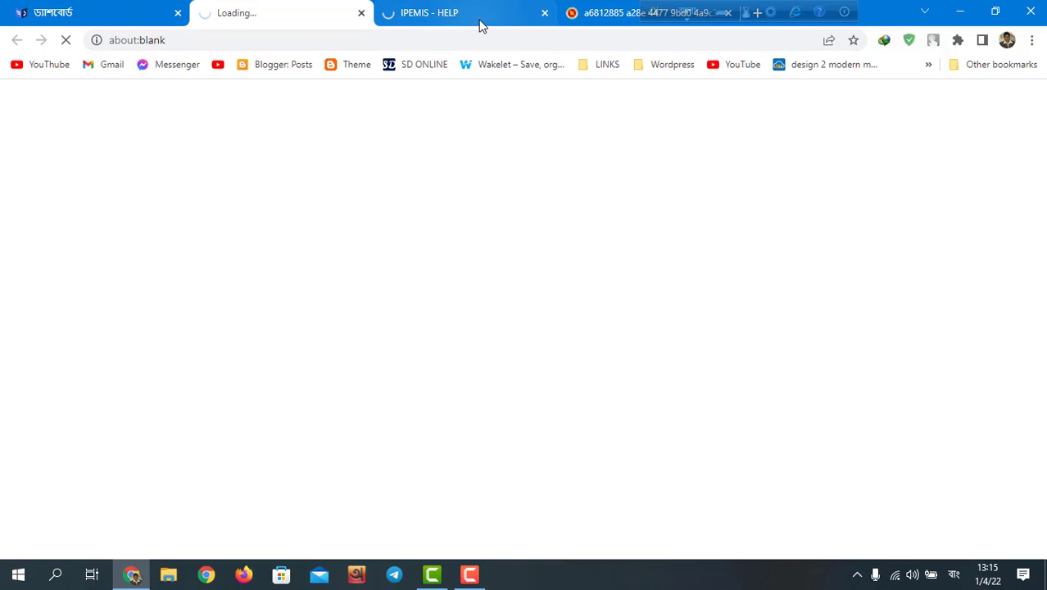
click(604, 10)
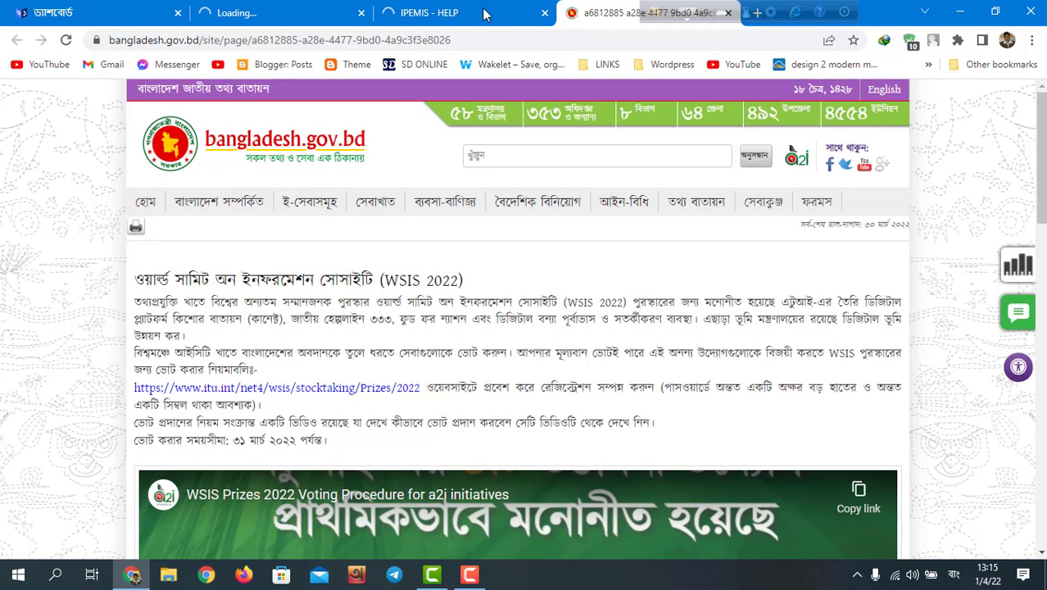
click(459, 12)
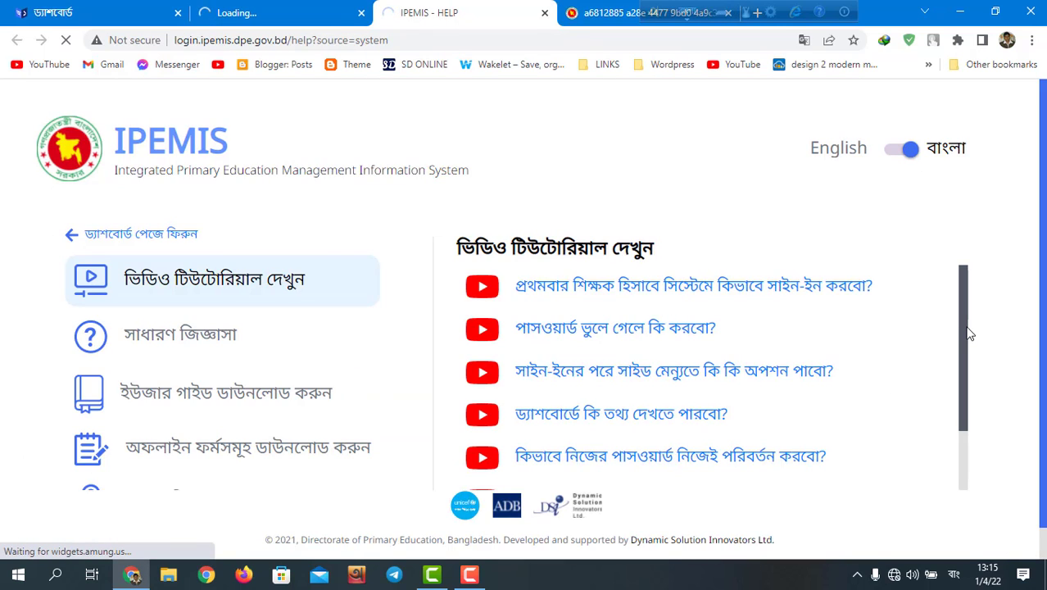
drag(969, 333, 996, 525)
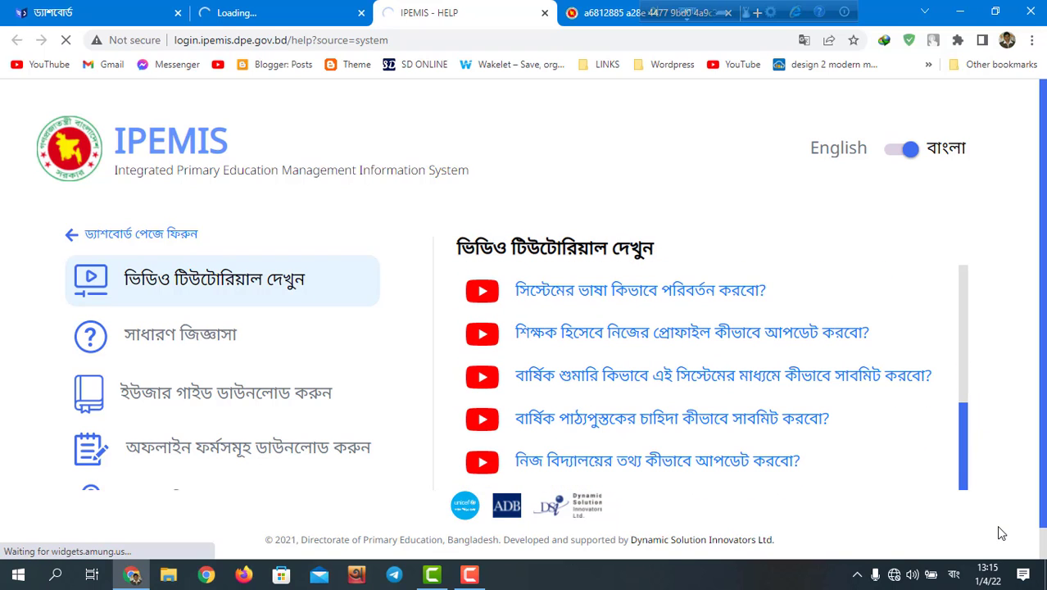